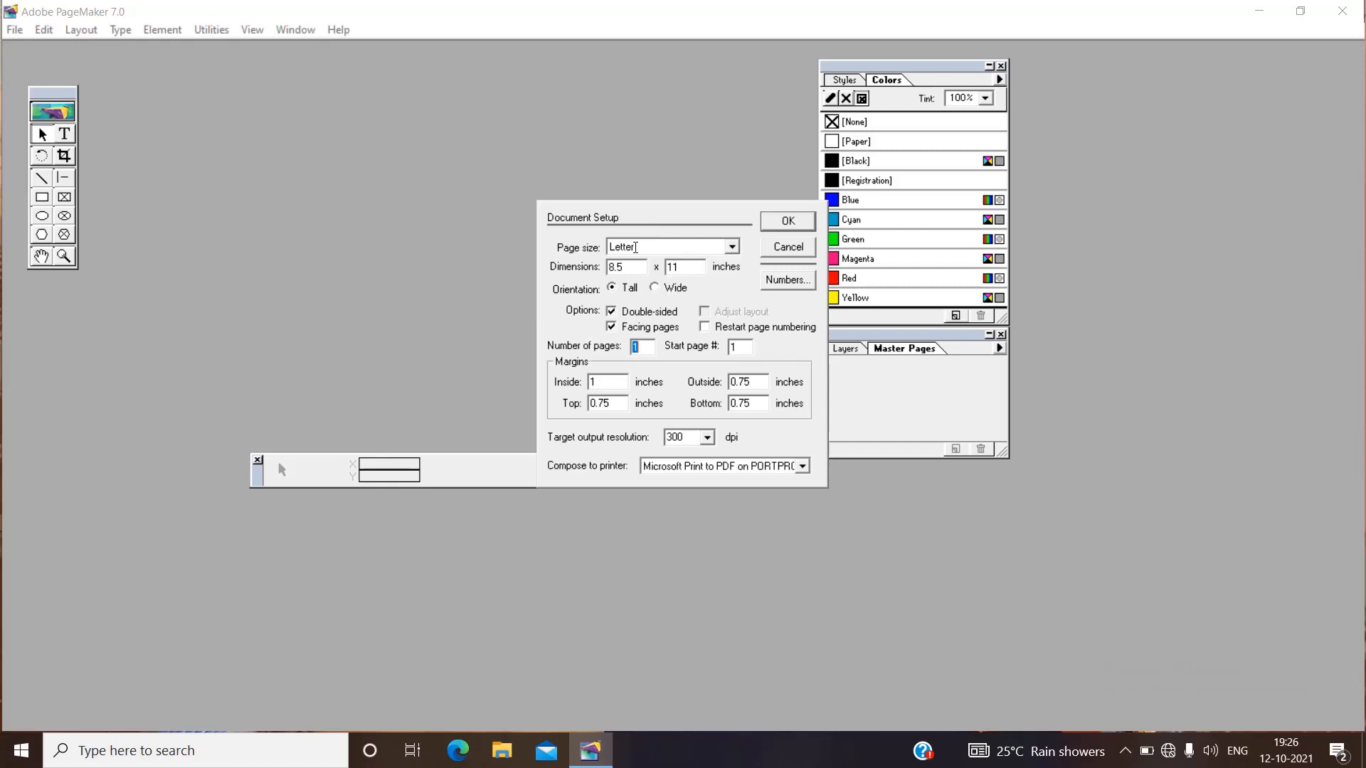
# Create a one-page tall Letter document and clear the page view by moving the Colors palette aside and closing the Master Pages palette.
pyautogui.click(791, 225)
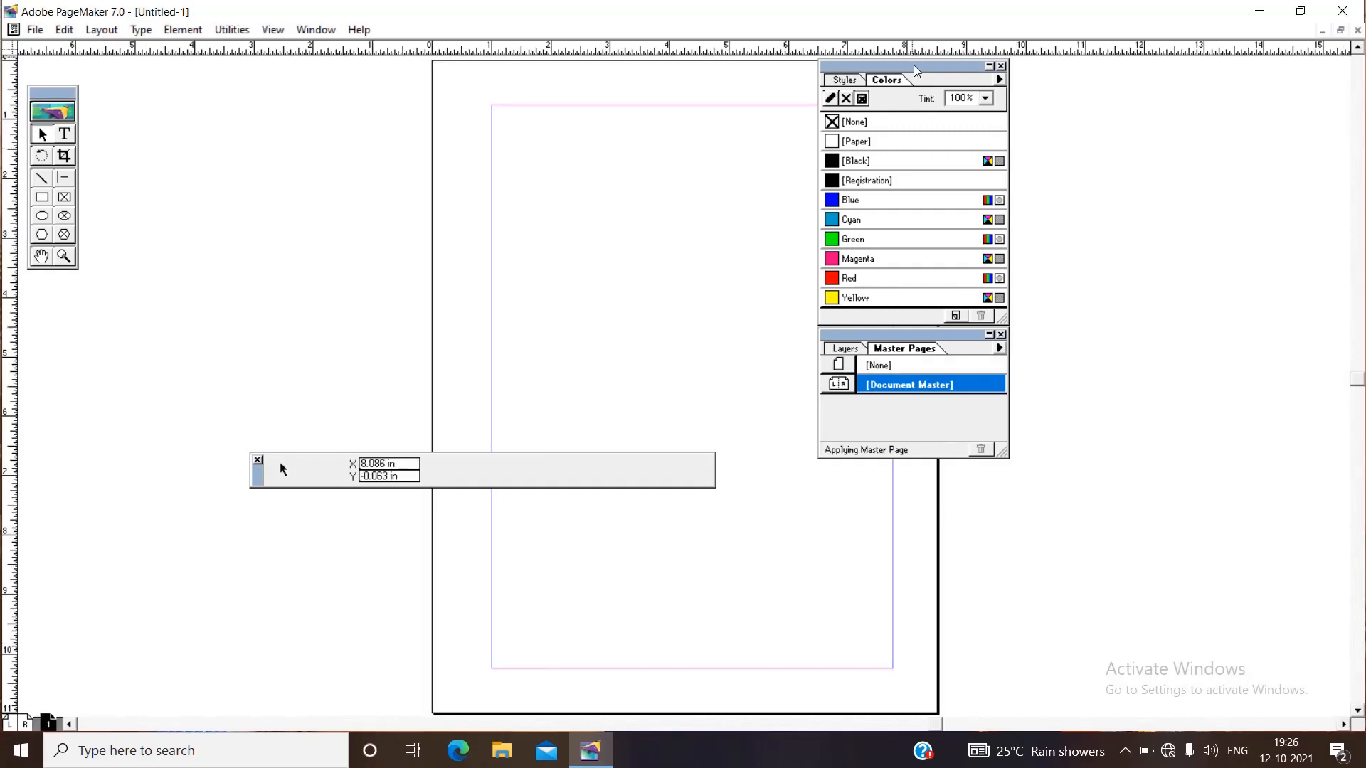
pyautogui.moveTo(916, 70); pyautogui.dragTo(1246, 138)
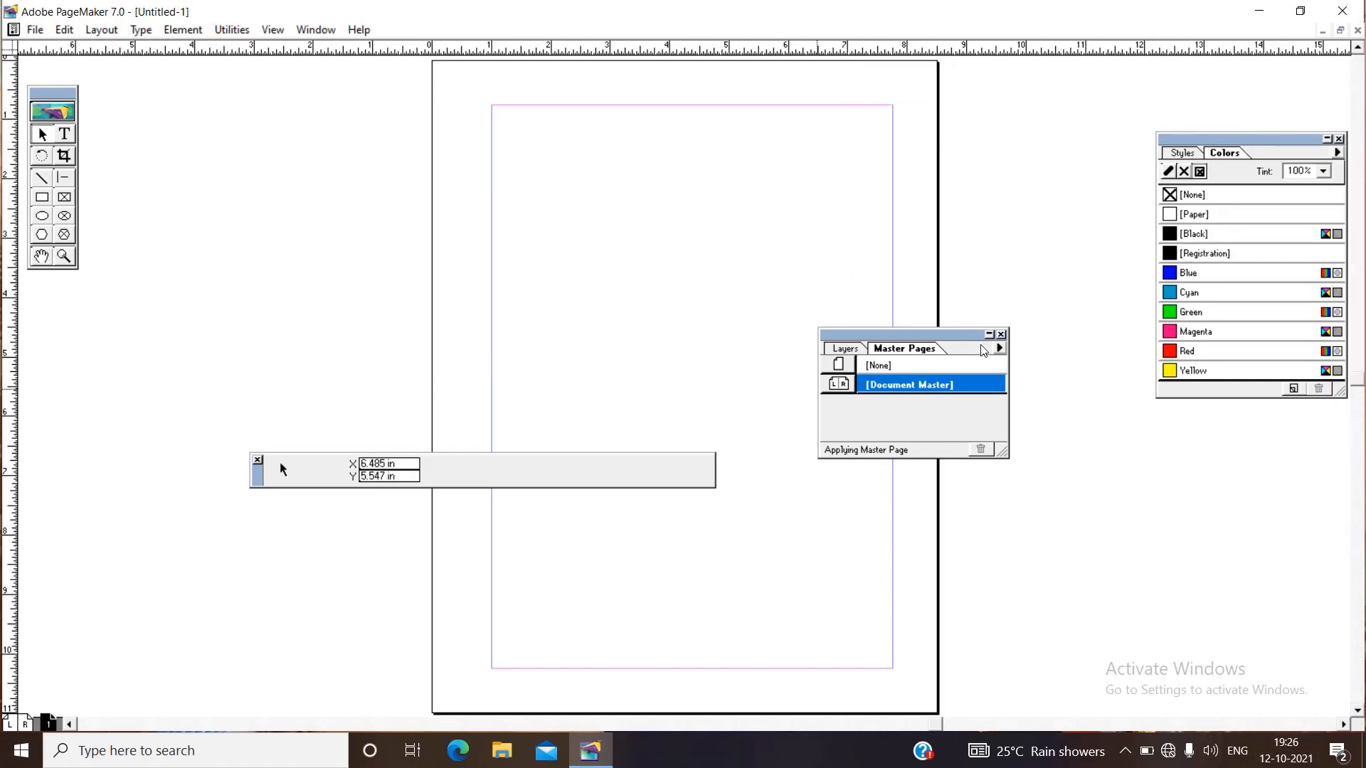
pyautogui.click(1001, 334)
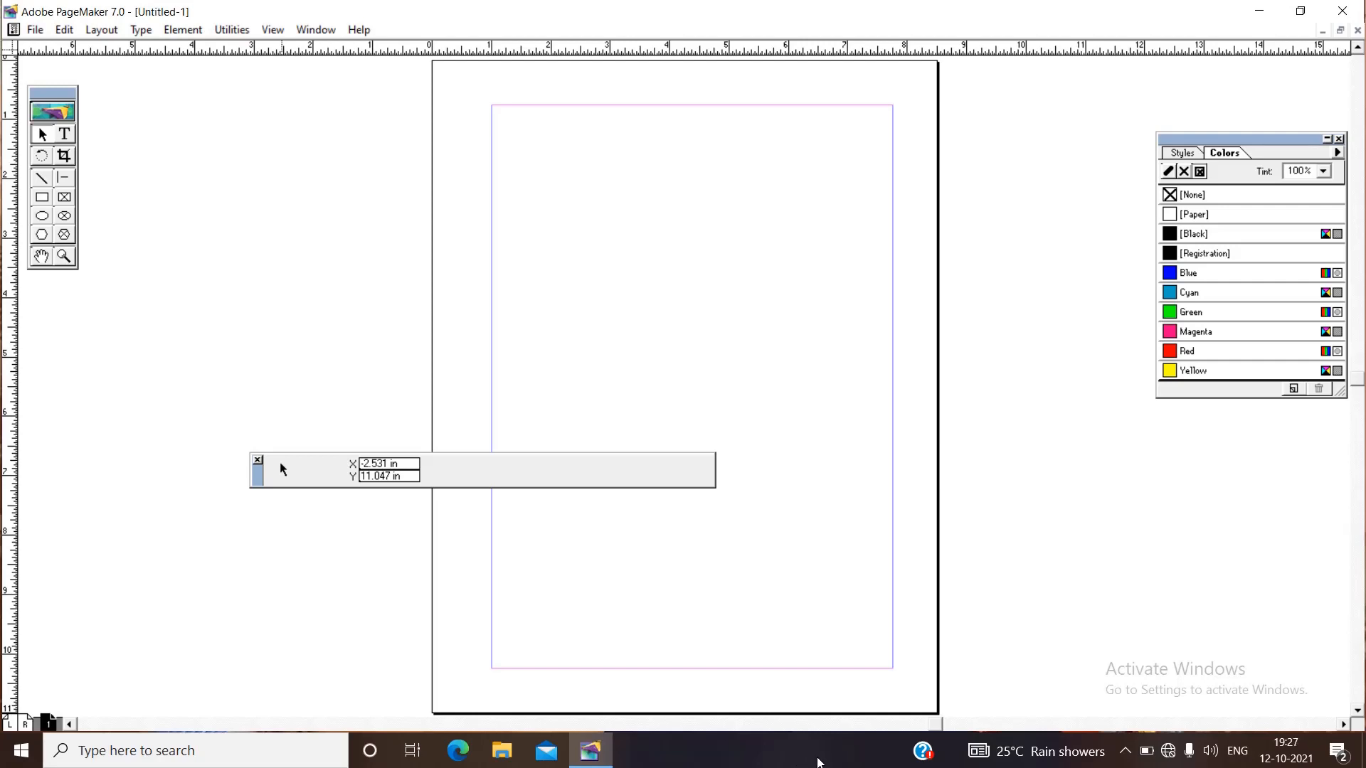
# Set both the document measurements and the vertical ruler to Millimeters in the general preferences.
pyautogui.hotkey('ctrl', 'k')
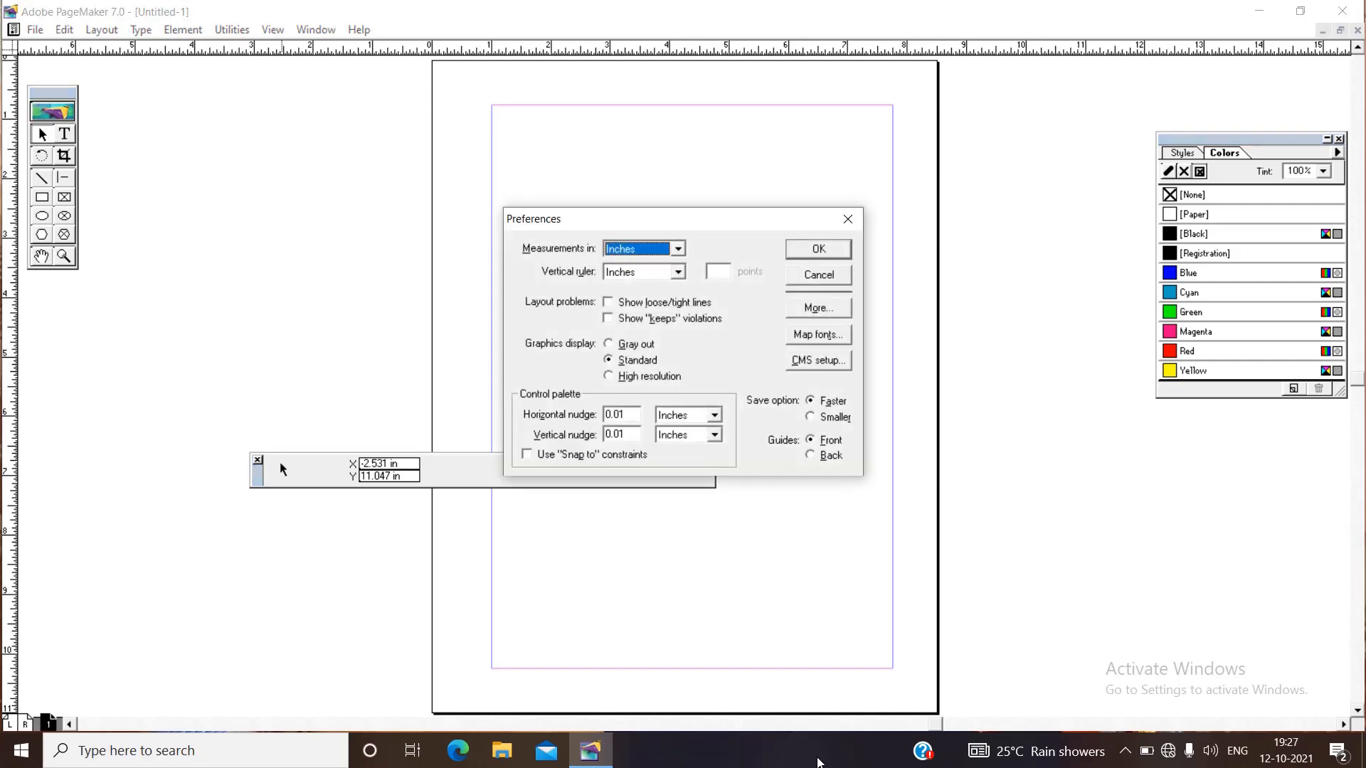
pyautogui.click(847, 219)
pyautogui.click(30, 33)
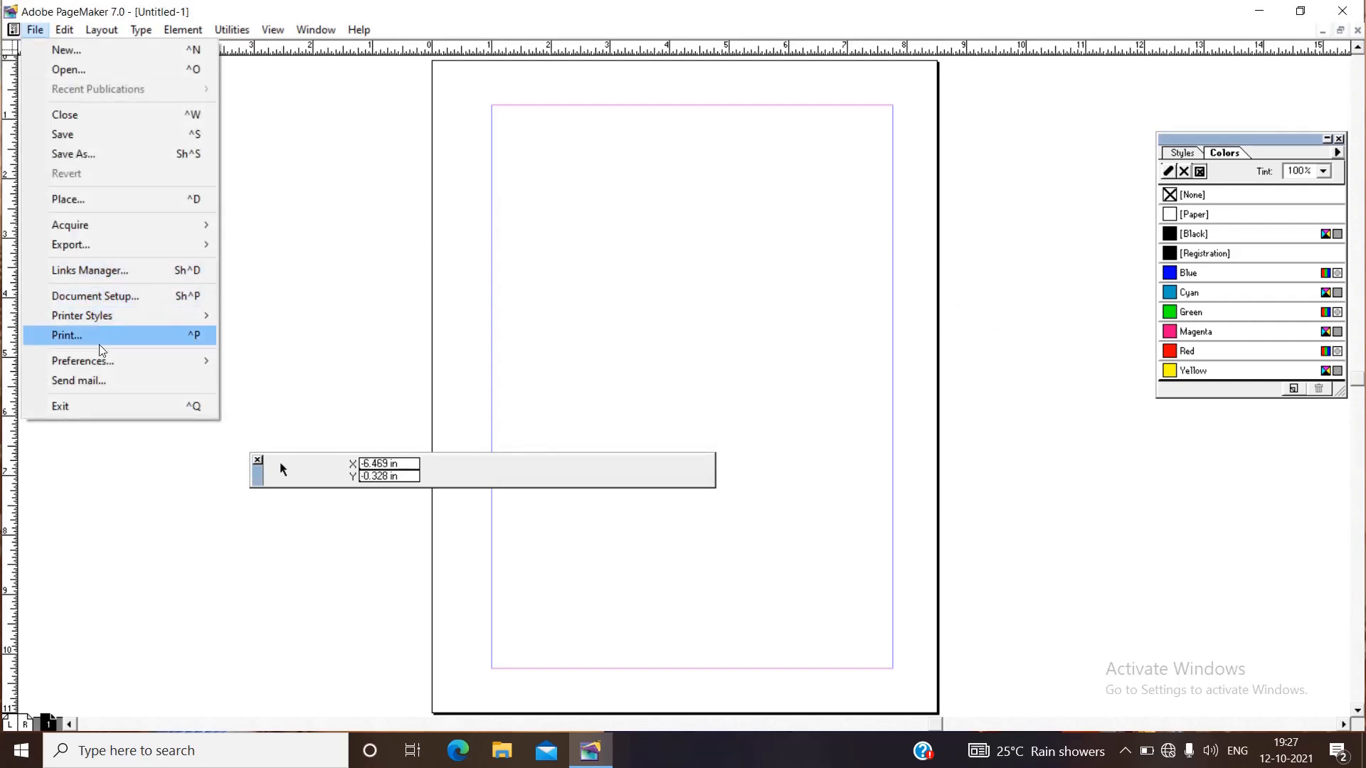
pyautogui.moveTo(97, 363)
pyautogui.click(242, 364)
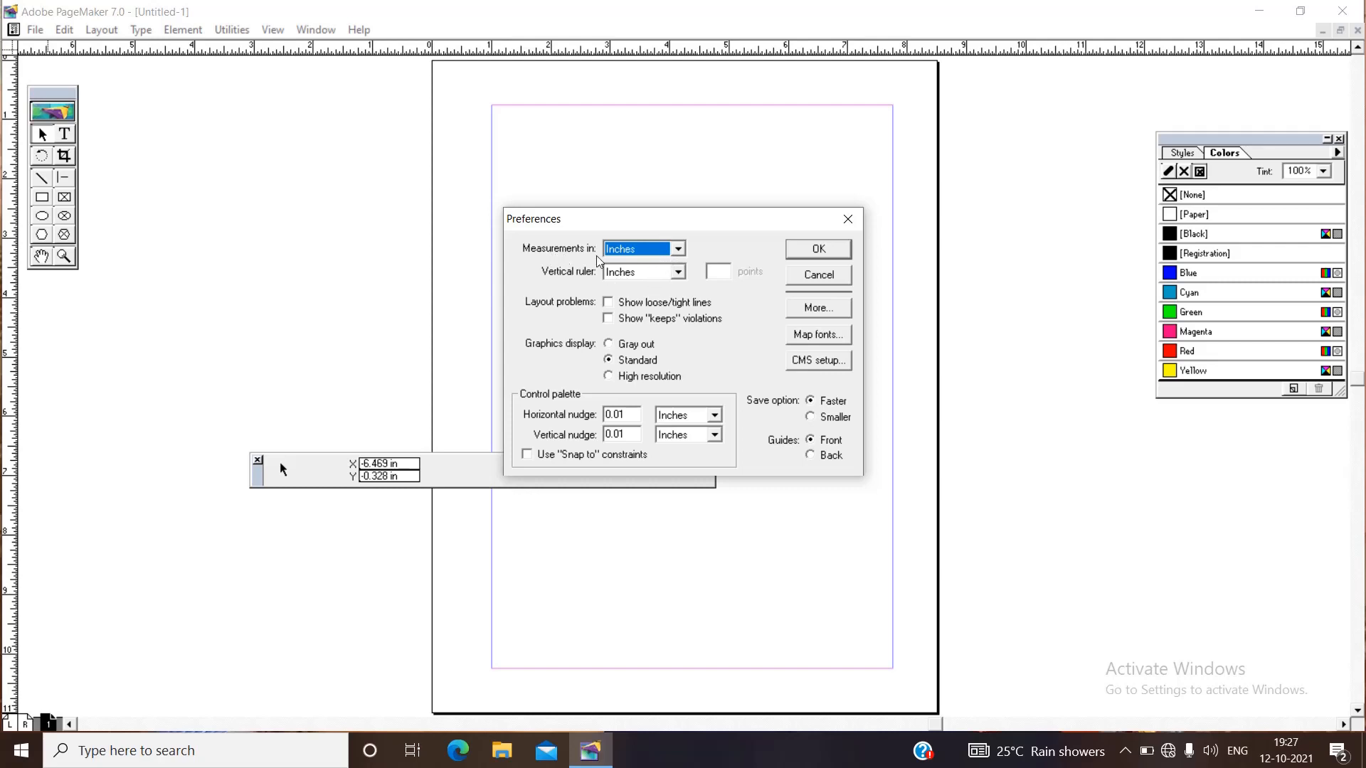
pyautogui.click(678, 249)
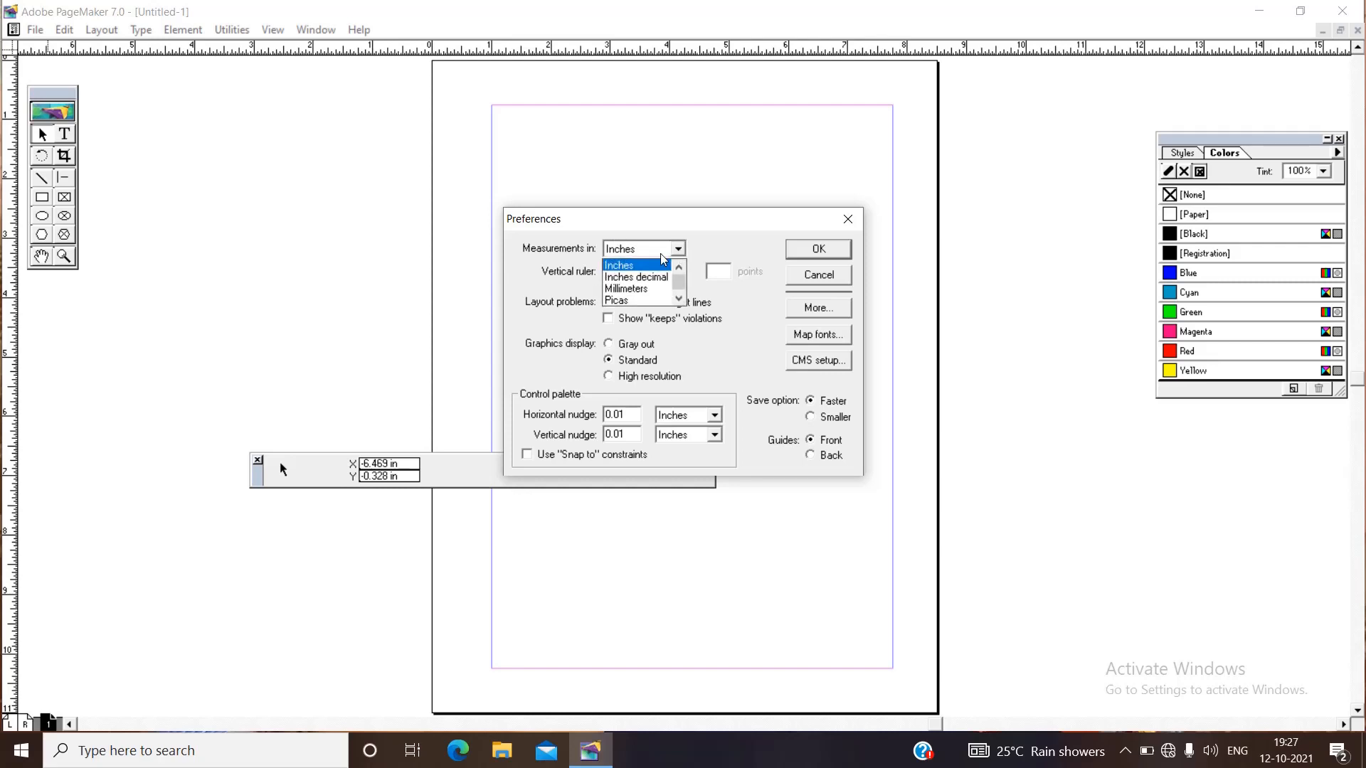
pyautogui.click(648, 290)
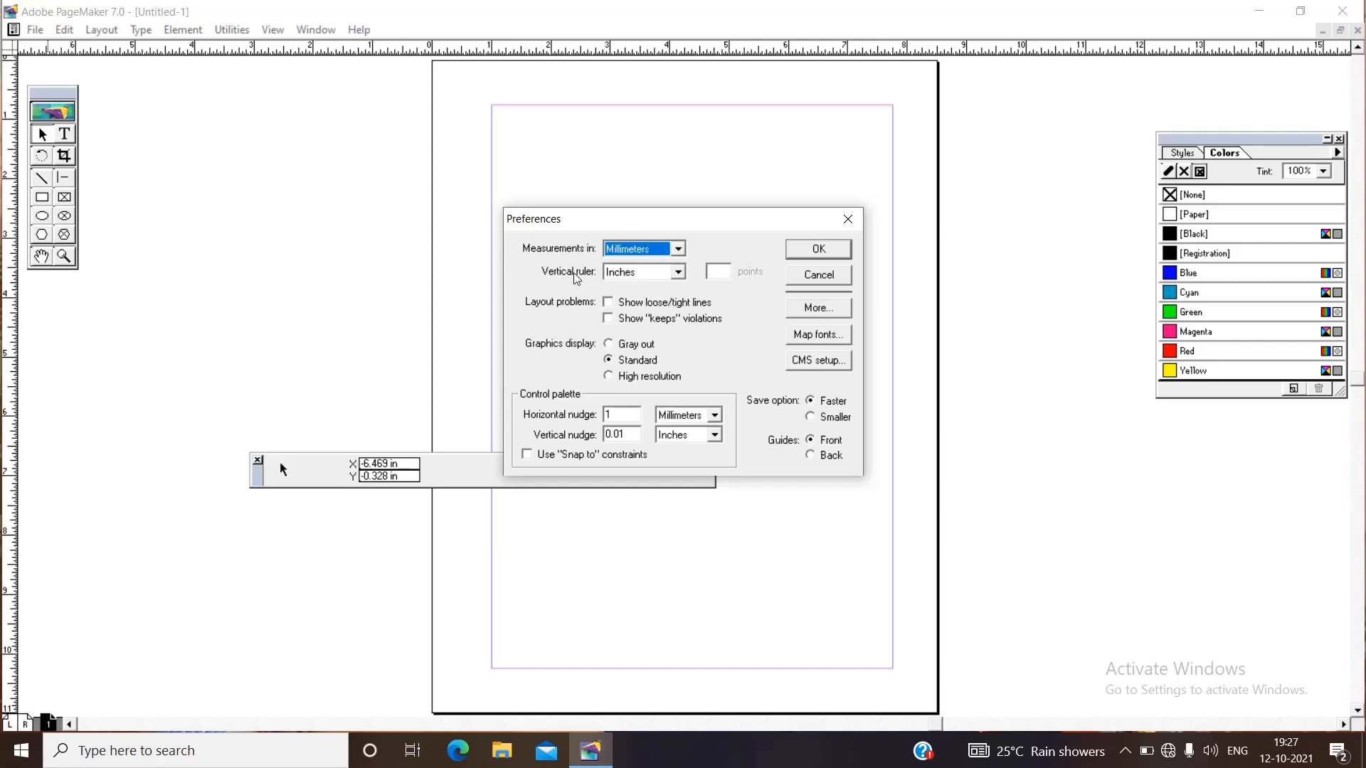
pyautogui.click(676, 274)
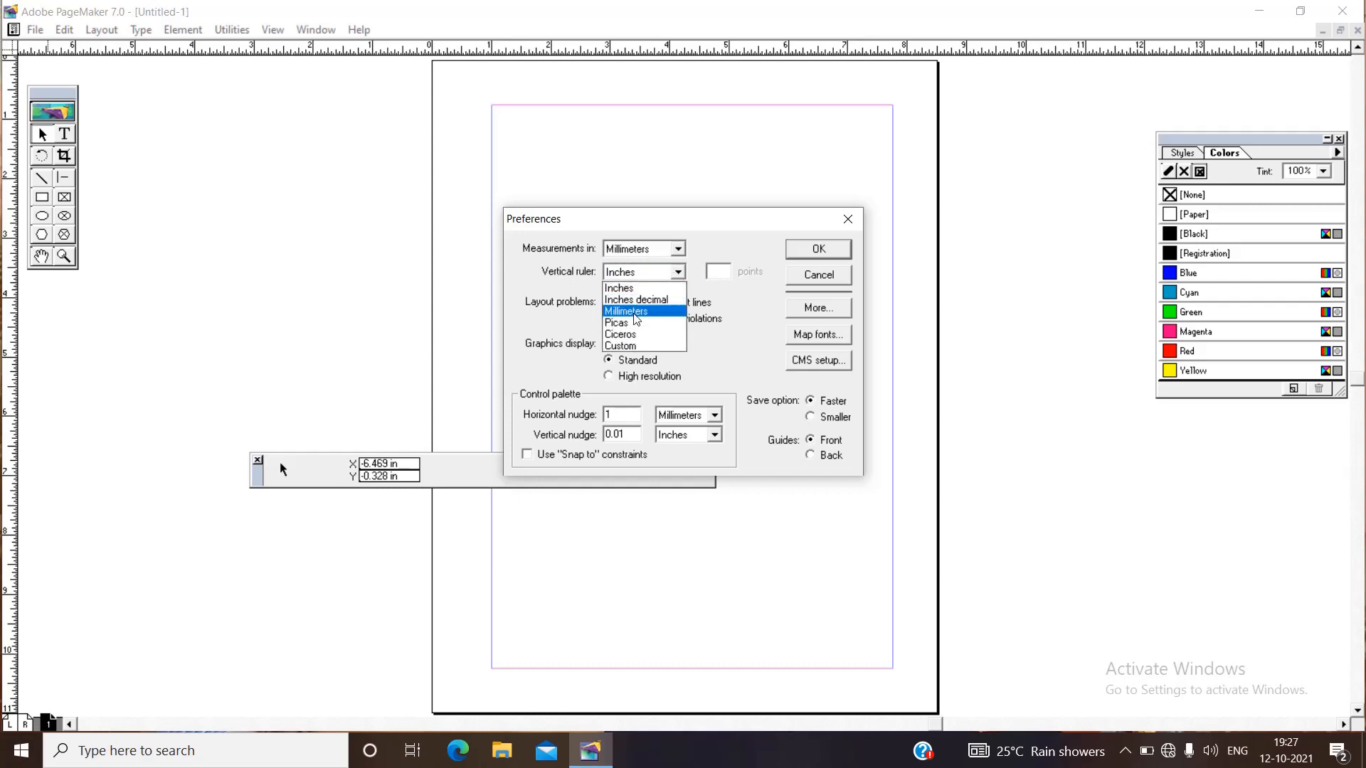
pyautogui.click(635, 313)
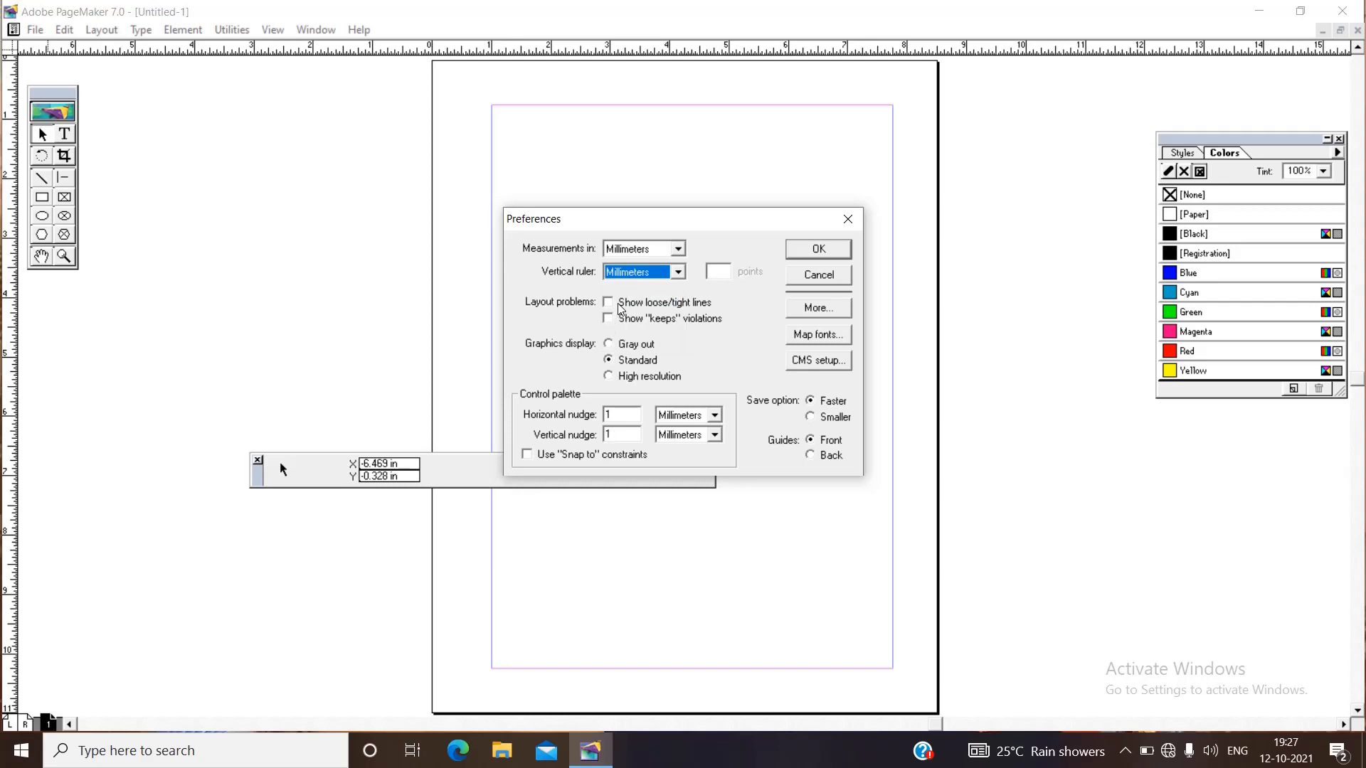
pyautogui.click(815, 254)
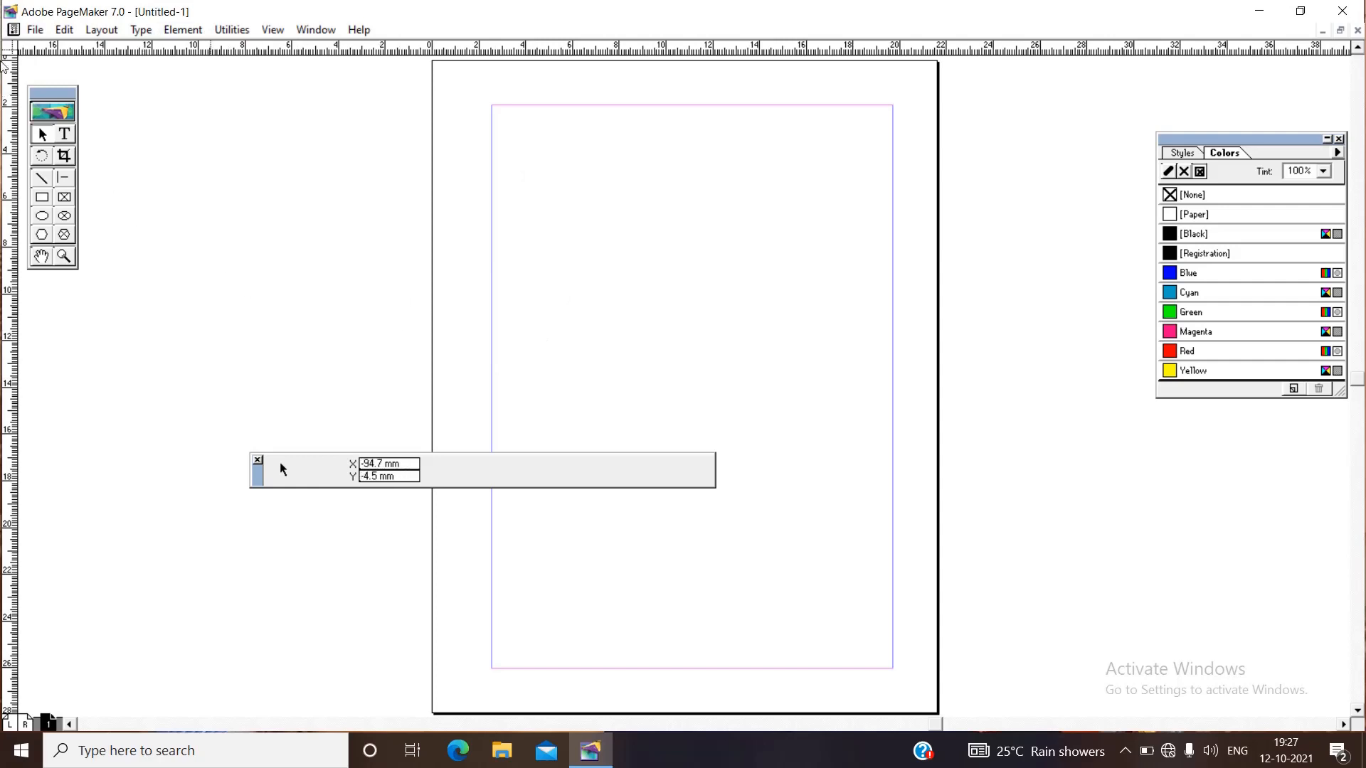
# Draw a rectangle in the upper part of the page and size it to 100 mm wide by 40 mm high.
pyautogui.click(42, 199)
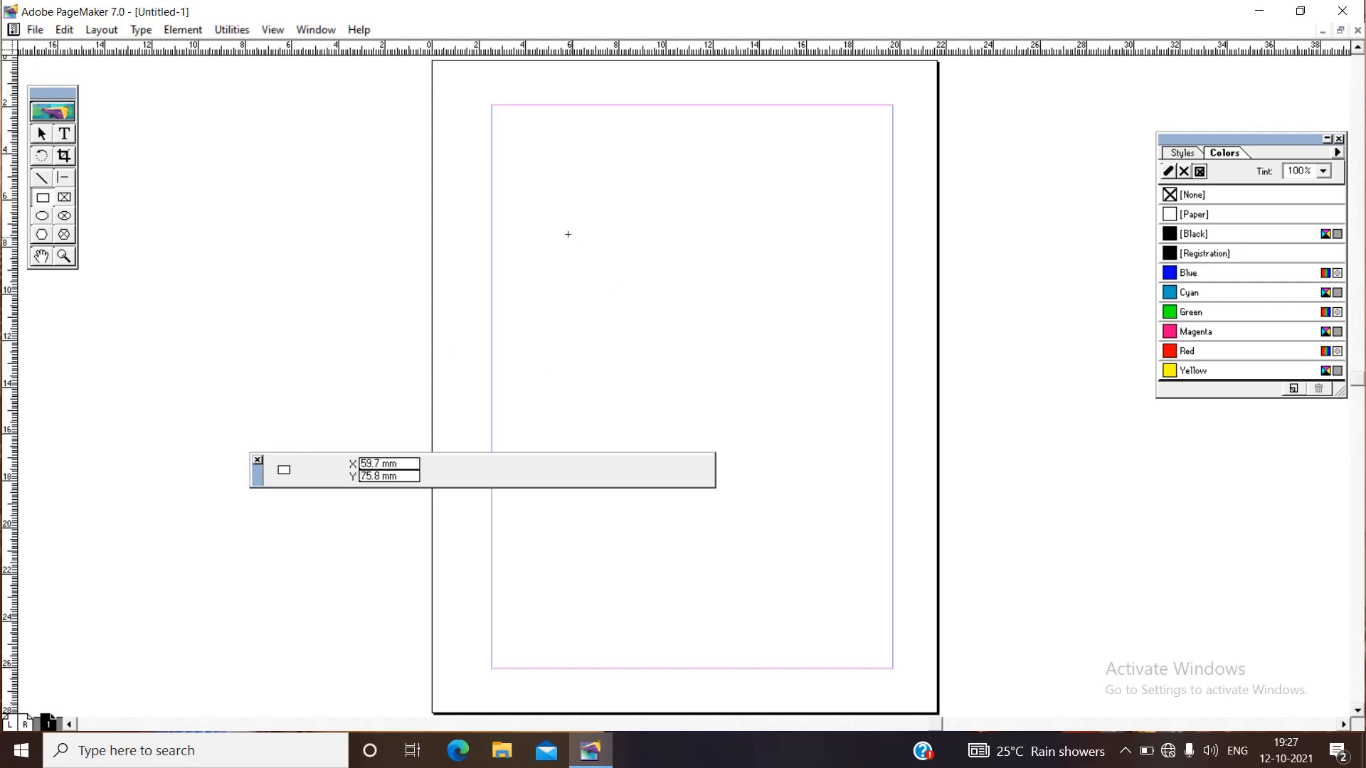
pyautogui.moveTo(549, 199); pyautogui.dragTo(796, 312)
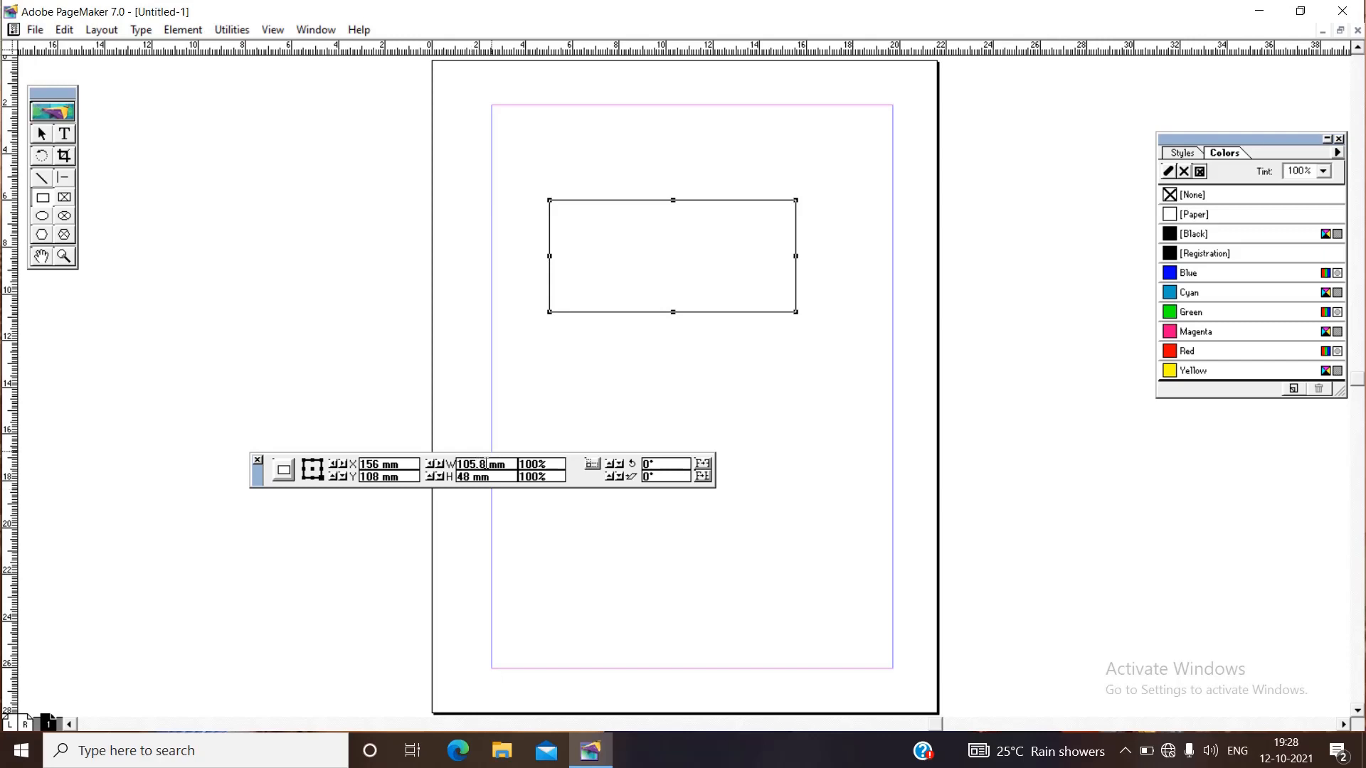
pyautogui.doubleClick(484, 463)
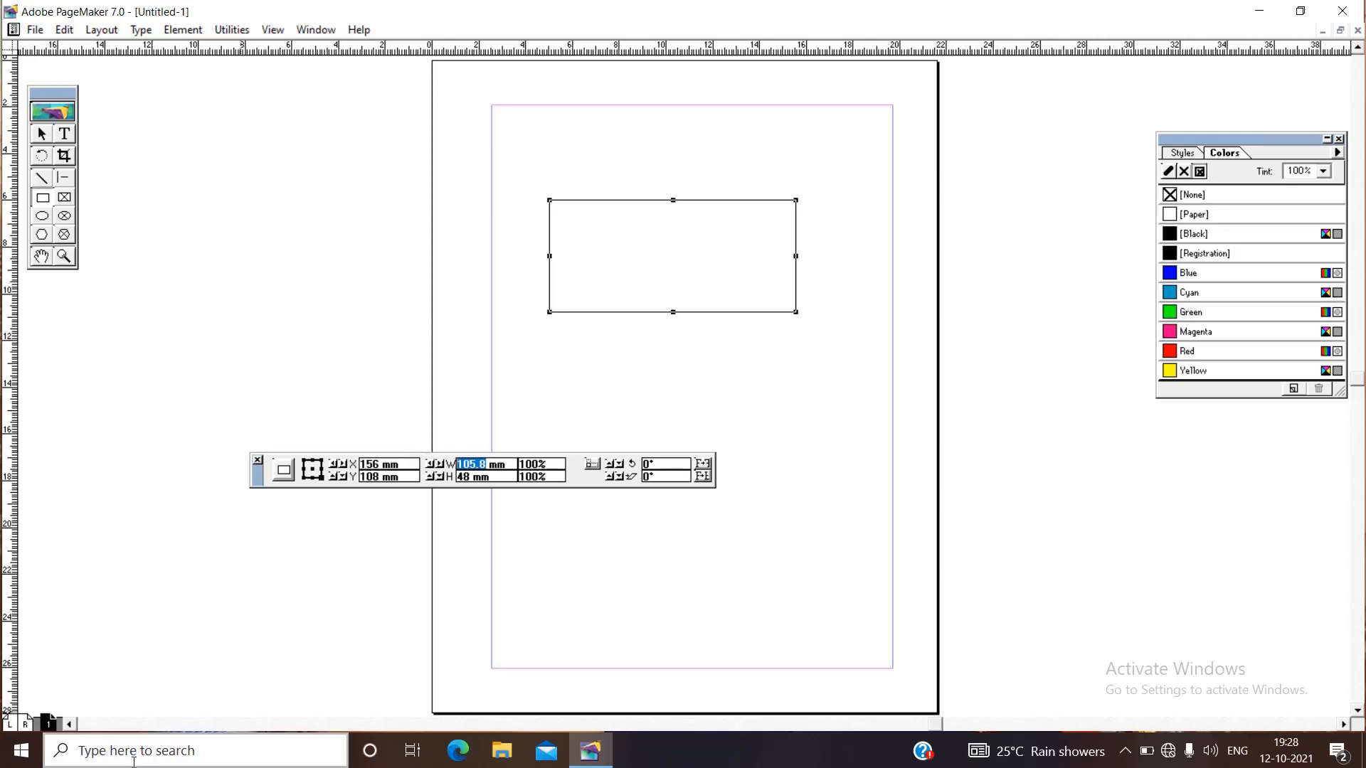
pyautogui.write('100')
pyautogui.press('Return')
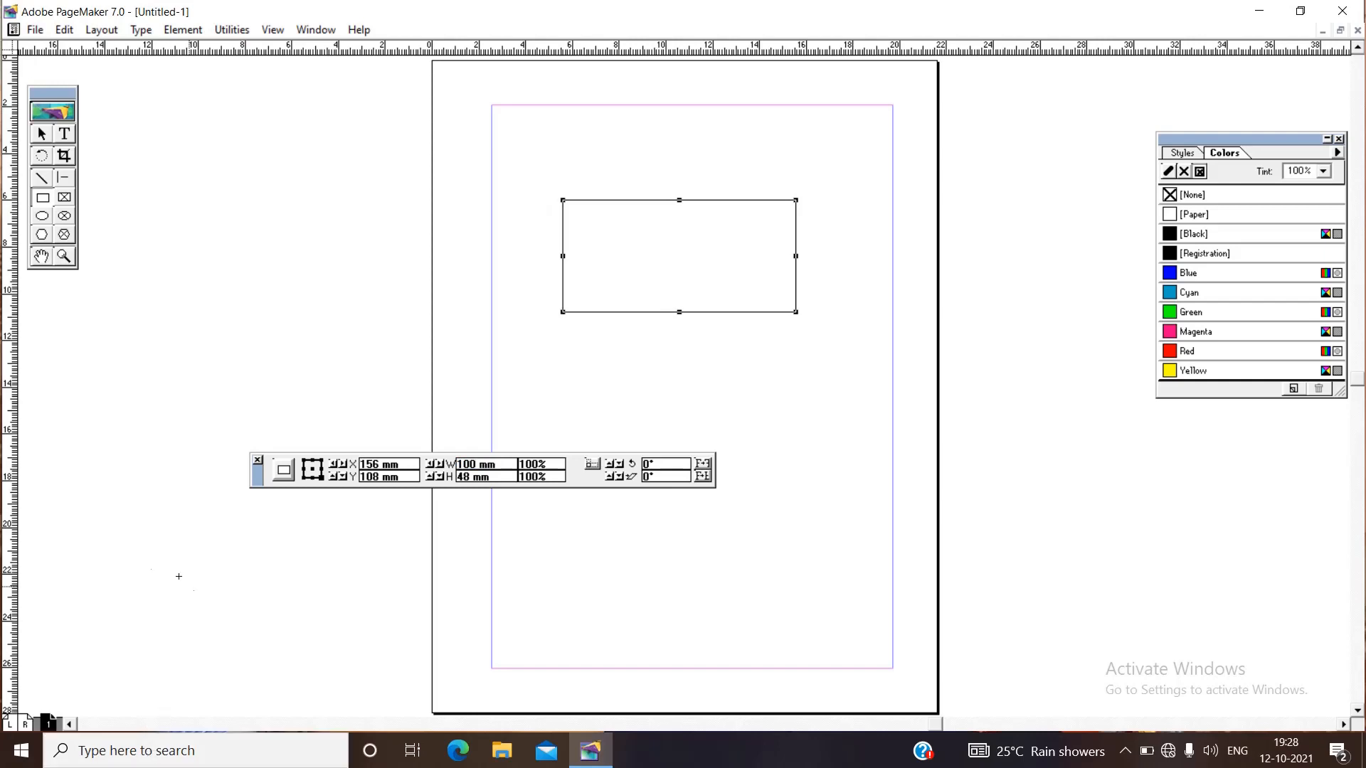
pyautogui.click(469, 477)
pyautogui.press('BackSpace')
pyautogui.write('0')
pyautogui.press('Return')
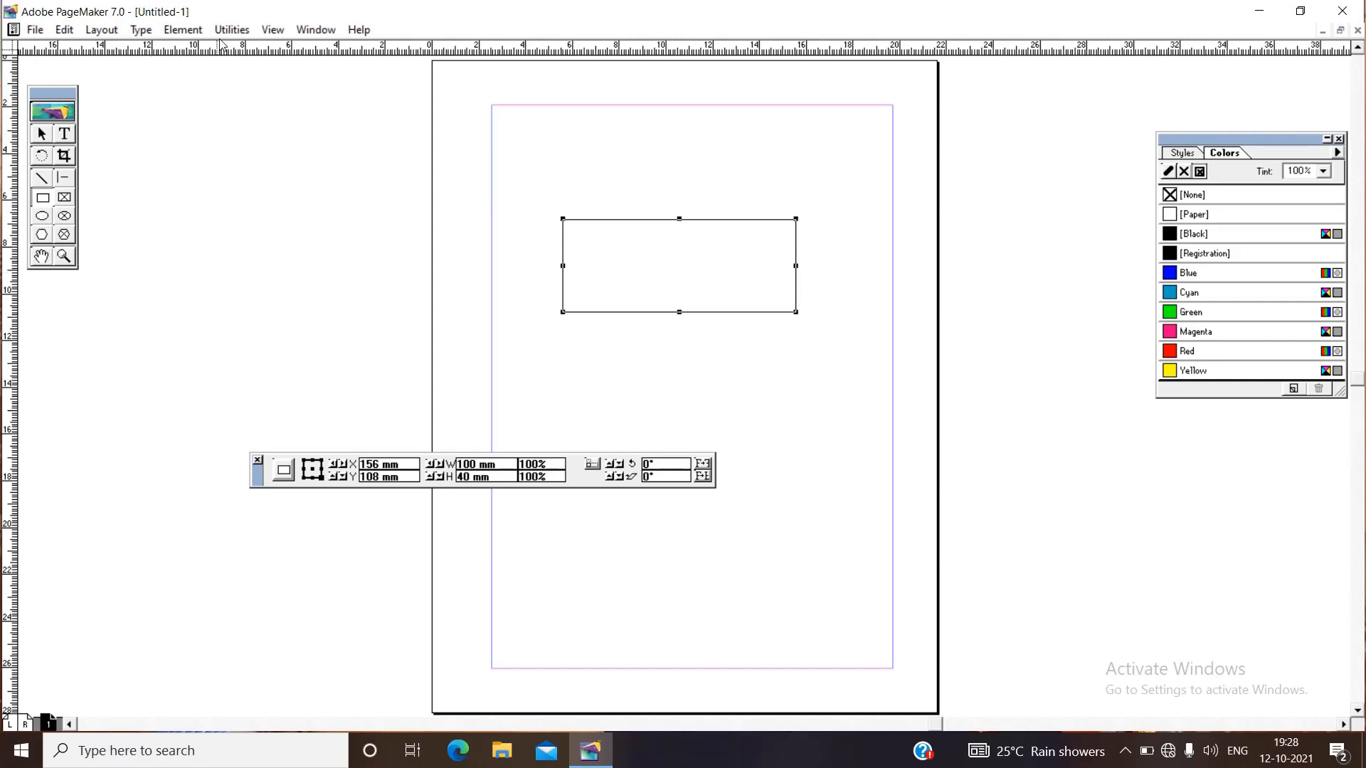
# Round the rectangle's corners with the second-largest corner radius preset.
pyautogui.click(184, 30)
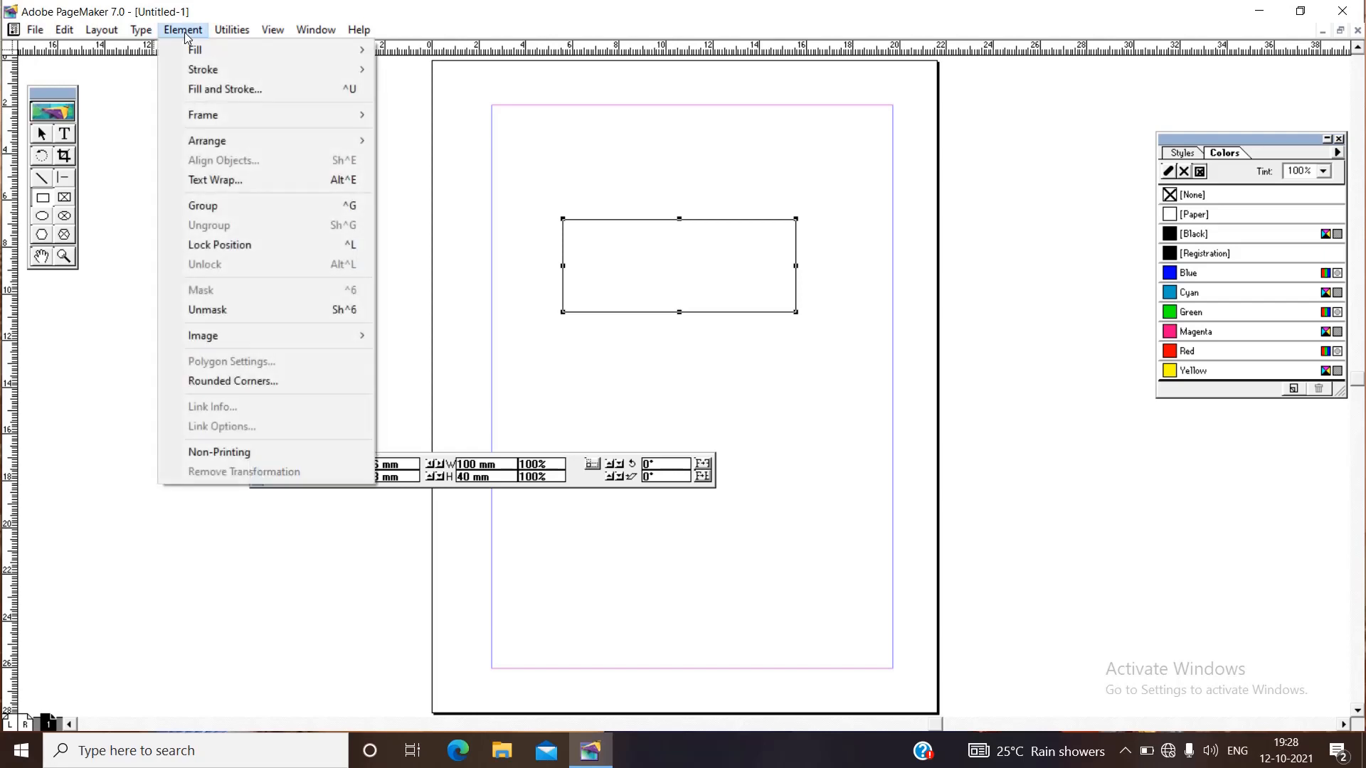
pyautogui.click(244, 386)
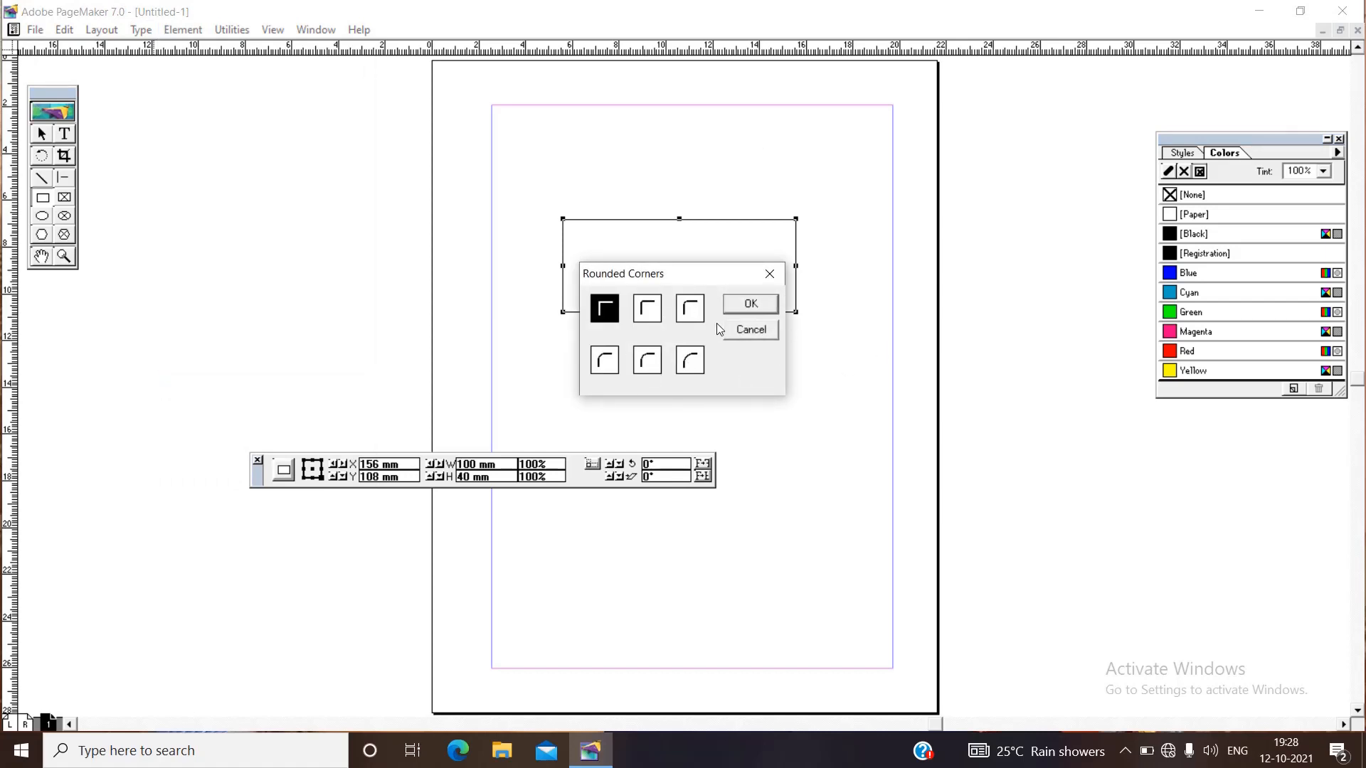
pyautogui.click(648, 363)
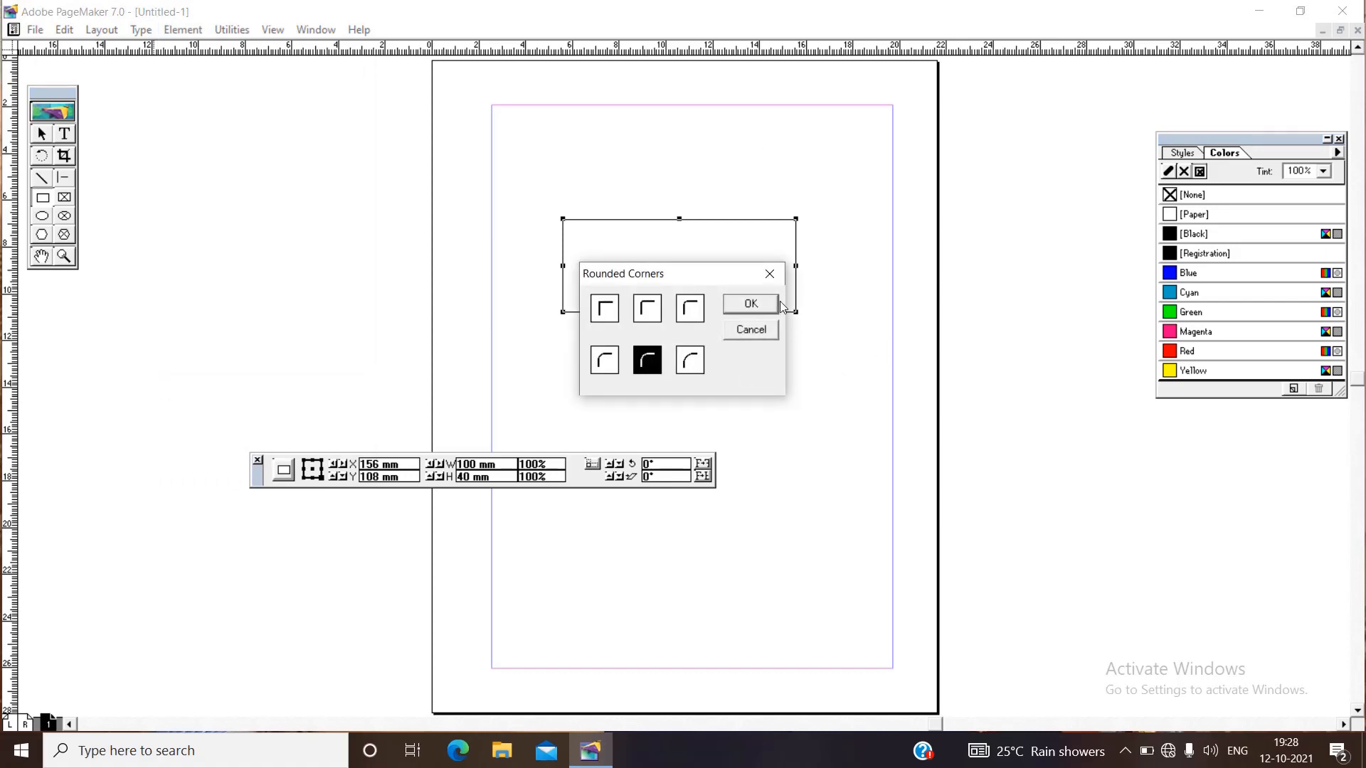
pyautogui.click(752, 304)
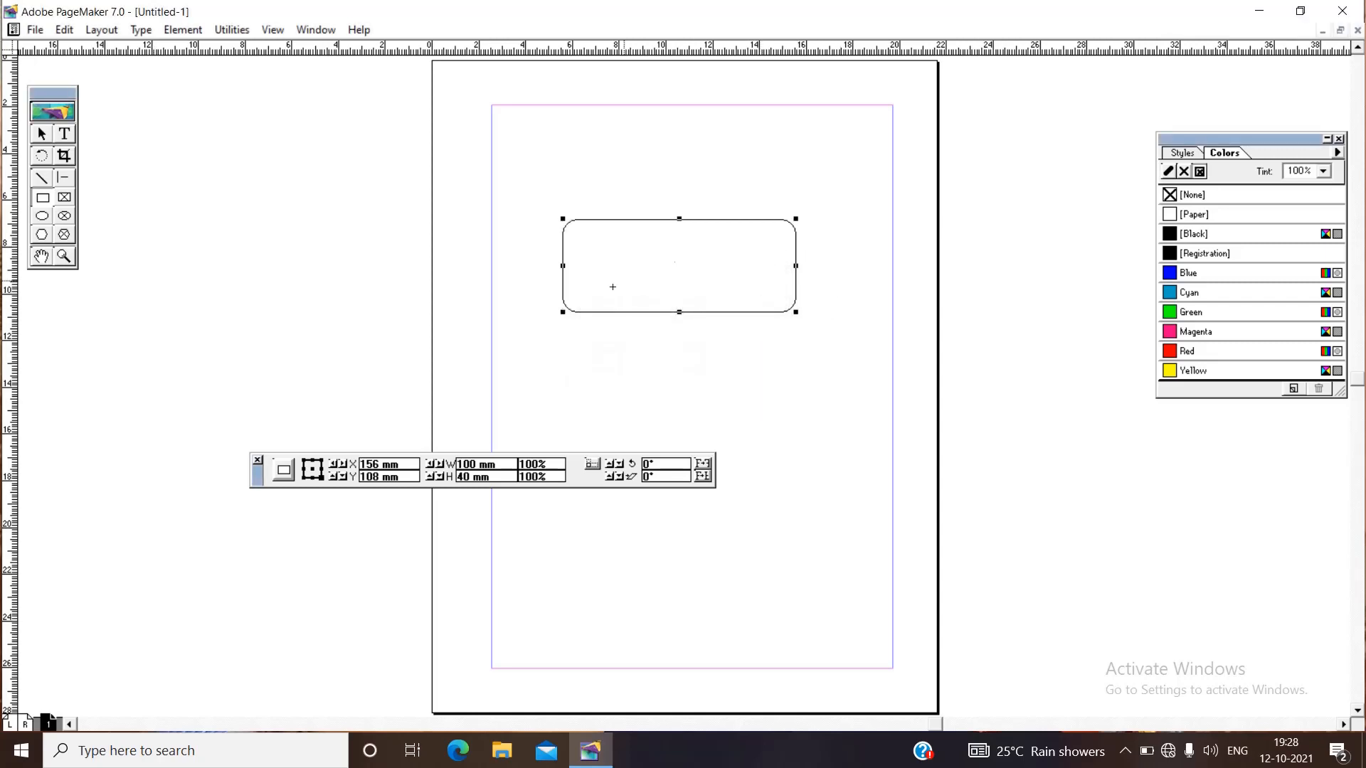
# Create a text block filling the rounded rectangle and enter NAME: and STD: on separate lines, each followed by a tab.
pyautogui.click(66, 134)
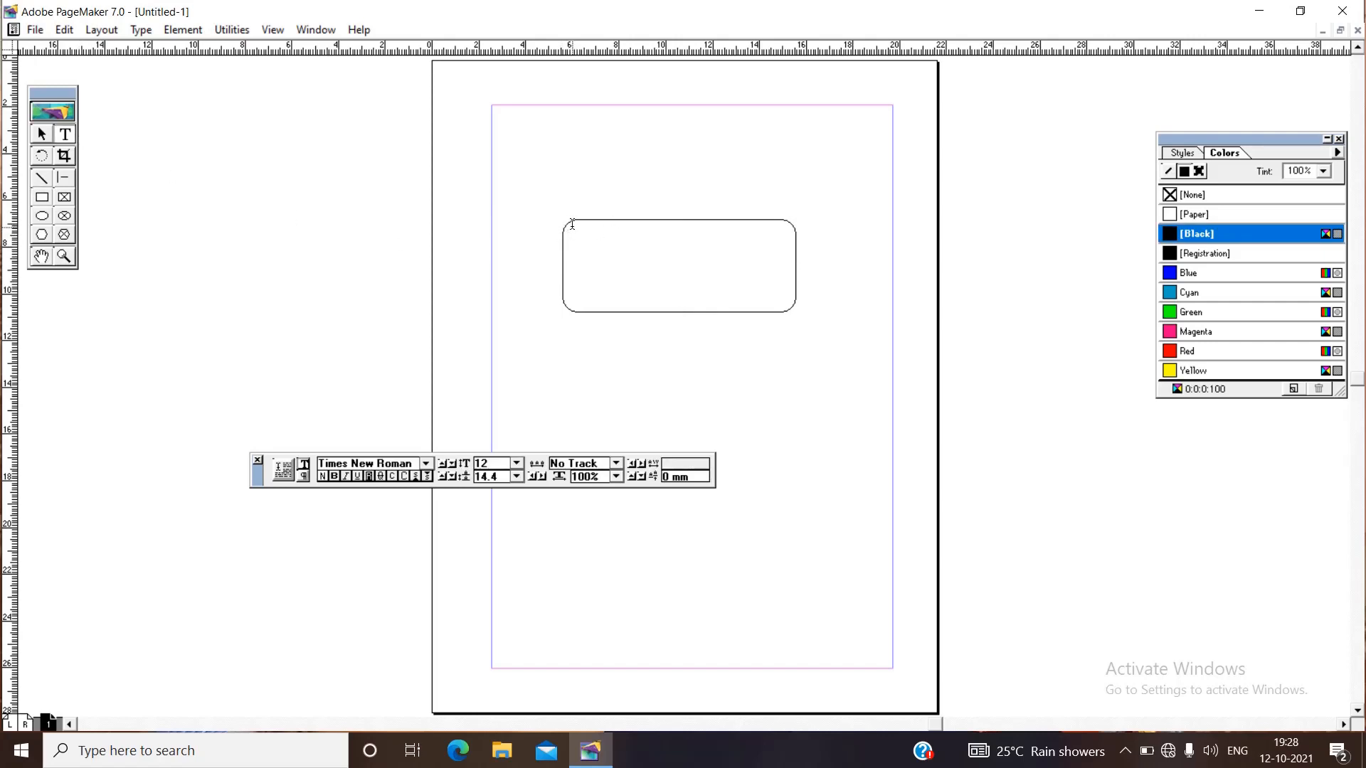
pyautogui.moveTo(572, 224); pyautogui.dragTo(789, 305)
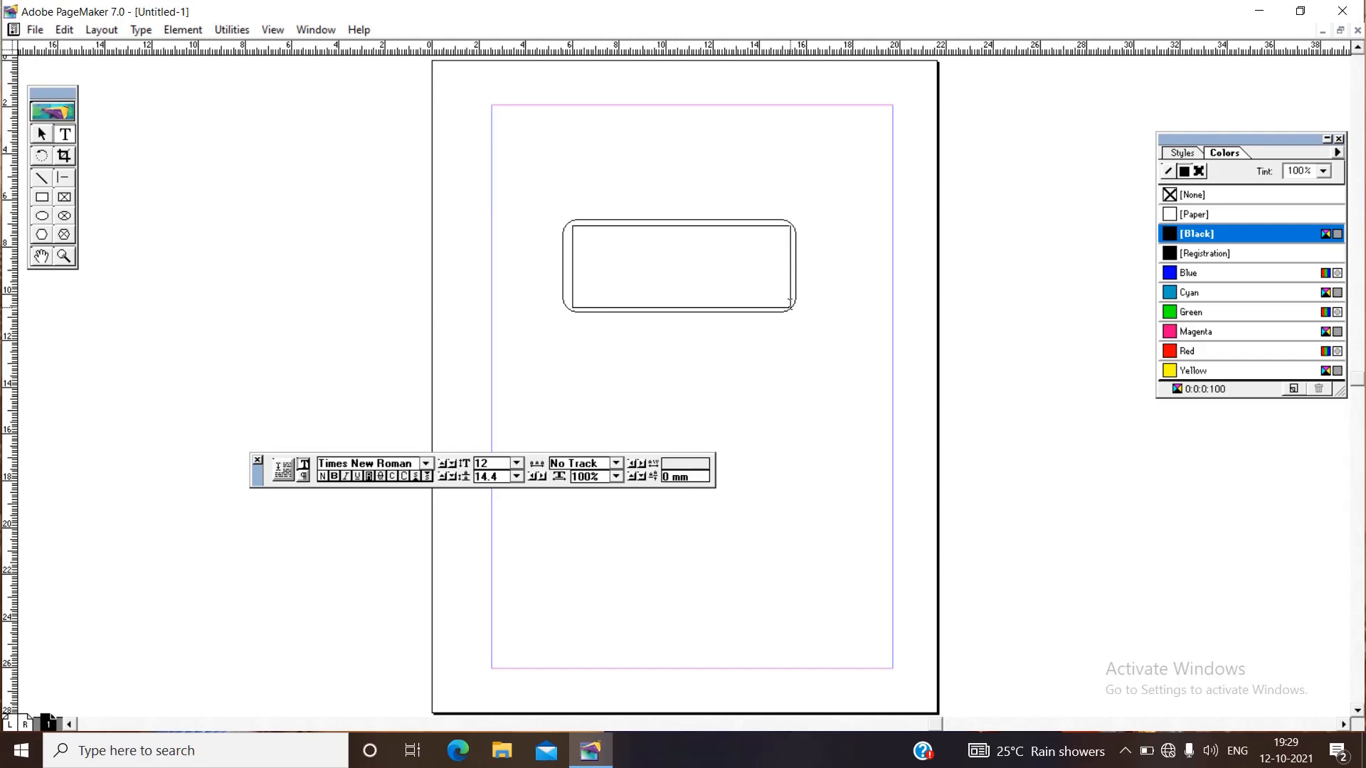
pyautogui.moveTo(789, 305); pyautogui.dragTo(790, 304)
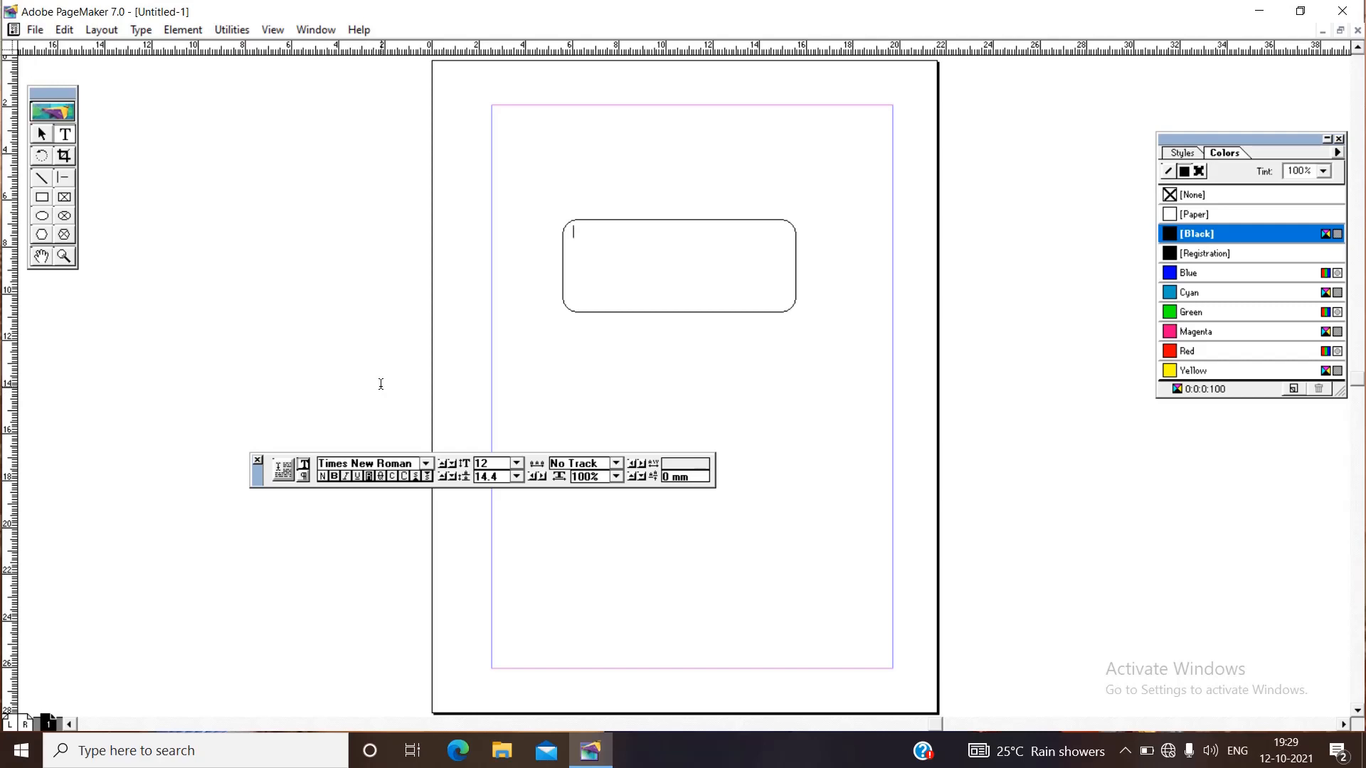
pyautogui.write('NAM')
pyautogui.write('E')
pyautogui.write(':')
pyautogui.write('STD')
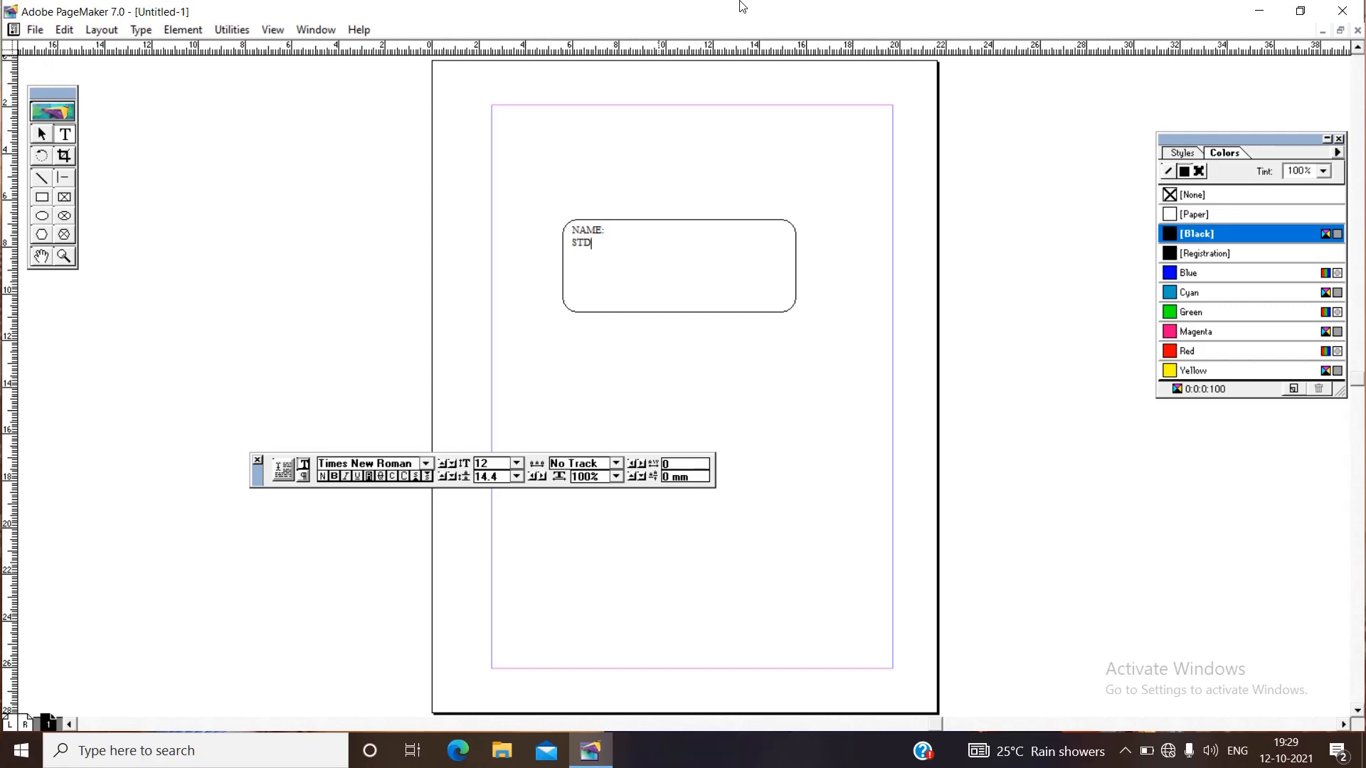
pyautogui.write(':')
pyautogui.press('Return')
# Add the lines SUBJECT:, SECTION: and SCHOOL: below STD:, each followed by a tab.
pyautogui.write('SUBJECT:')
pyautogui.press('Return')
pyautogui.write('SECTION')
pyautogui.write(':')
pyautogui.press('Return')
pyautogui.write('SCHI')
pyautogui.press('BackSpace')
pyautogui.write('OO')
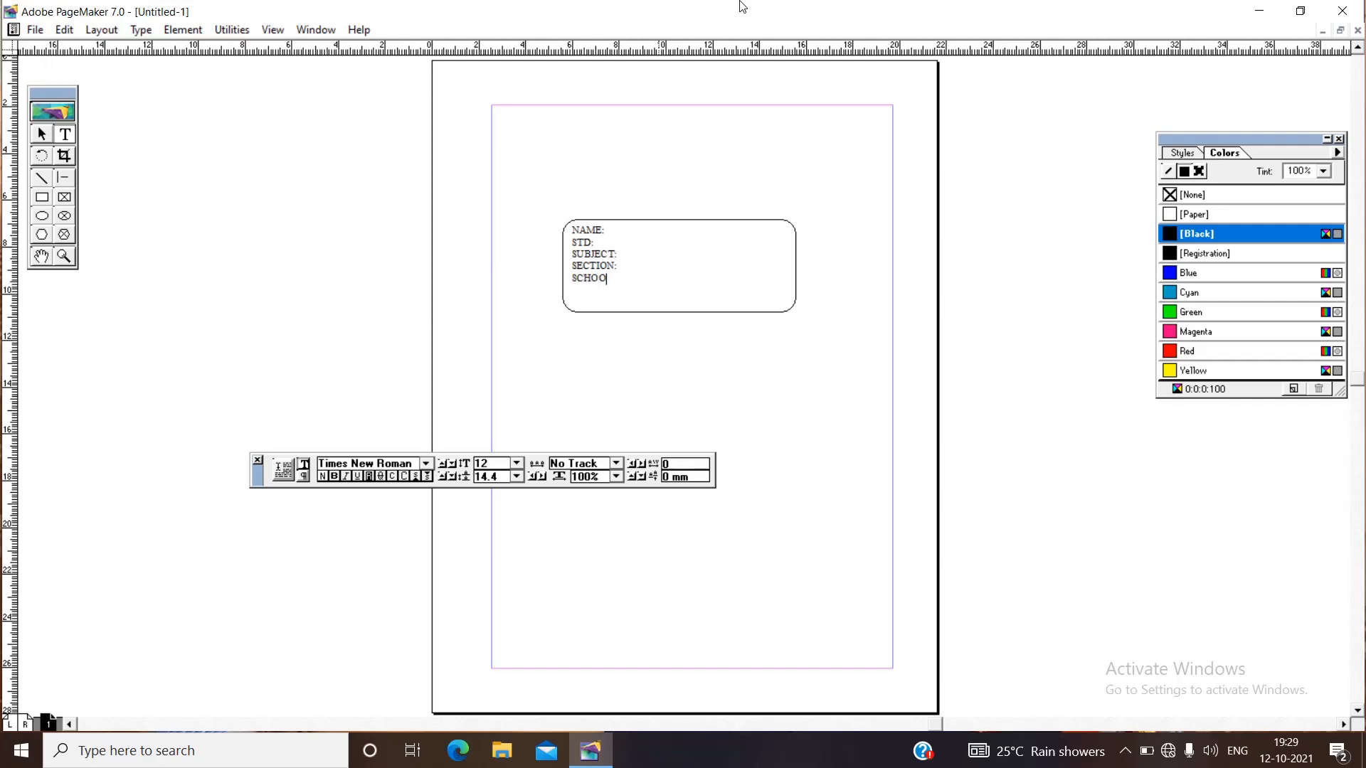
pyautogui.write('L:')
pyautogui.press('Return')
# Add a right-aligned tab stop at 90 mm with a dotted leader to all five label lines.
pyautogui.moveTo(572, 230); pyautogui.dragTo(786, 317)
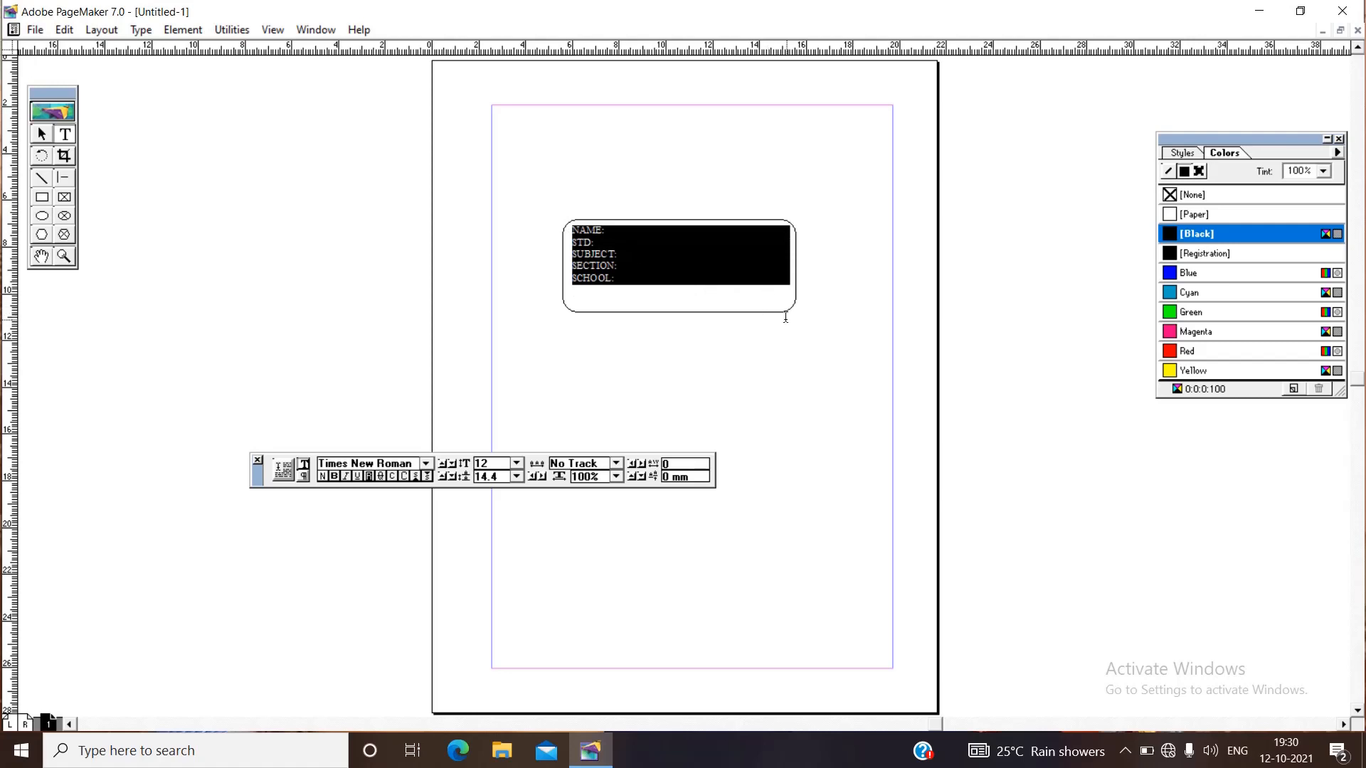
pyautogui.click(142, 30)
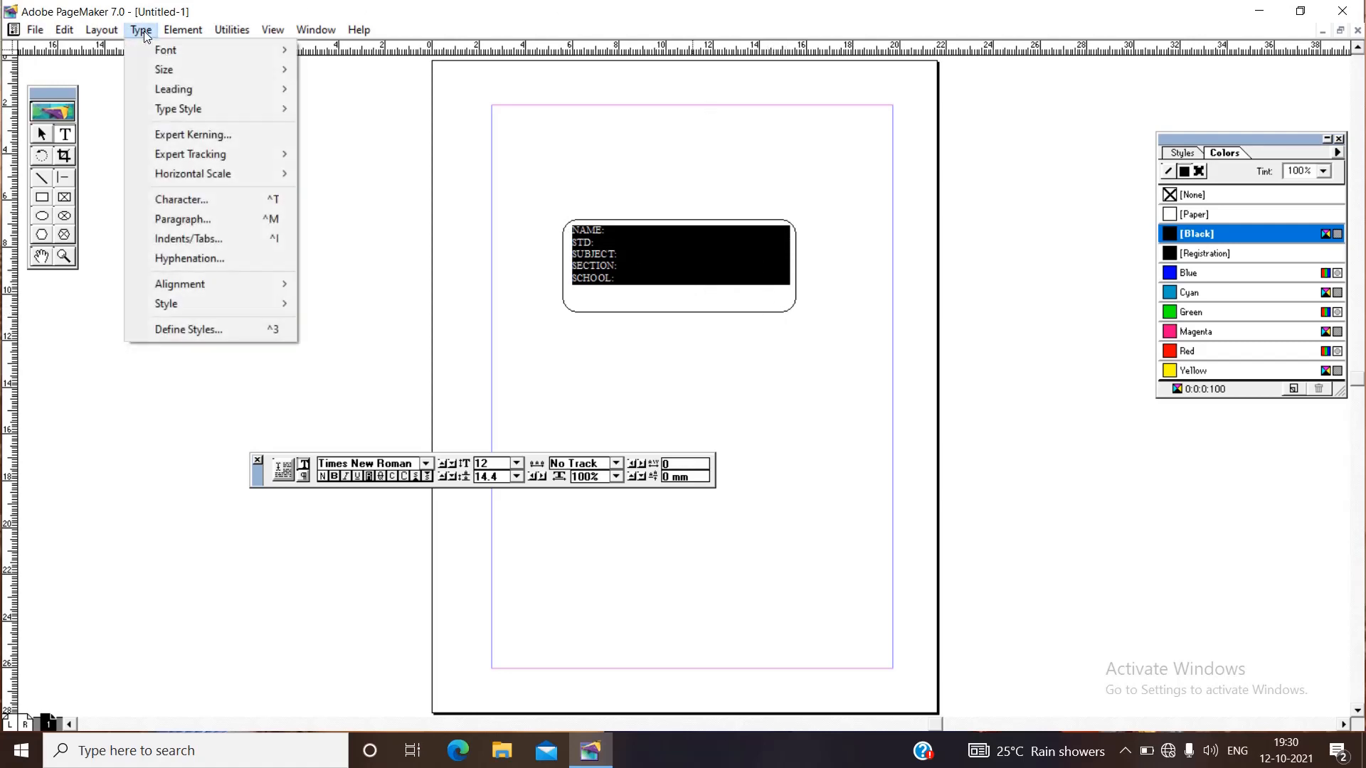
pyautogui.click(171, 245)
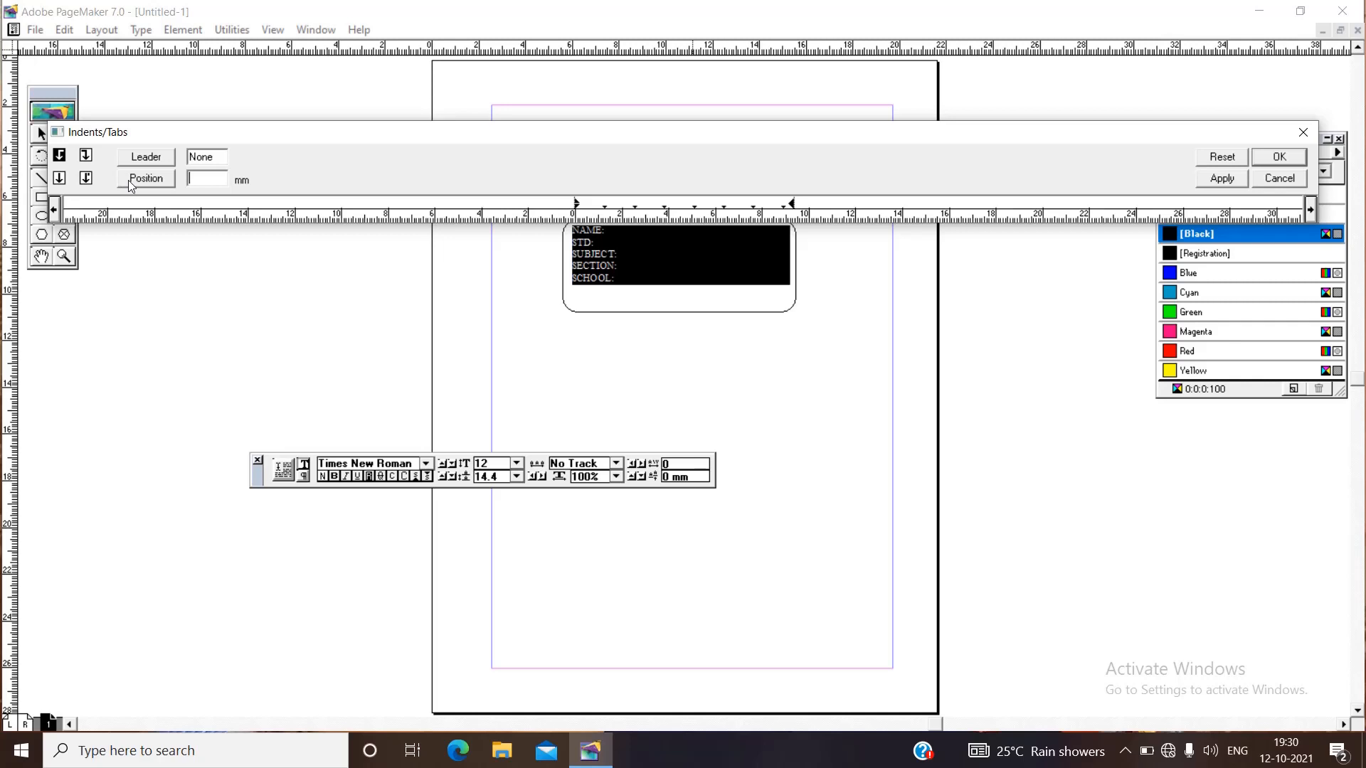
pyautogui.click(86, 156)
pyautogui.click(160, 158)
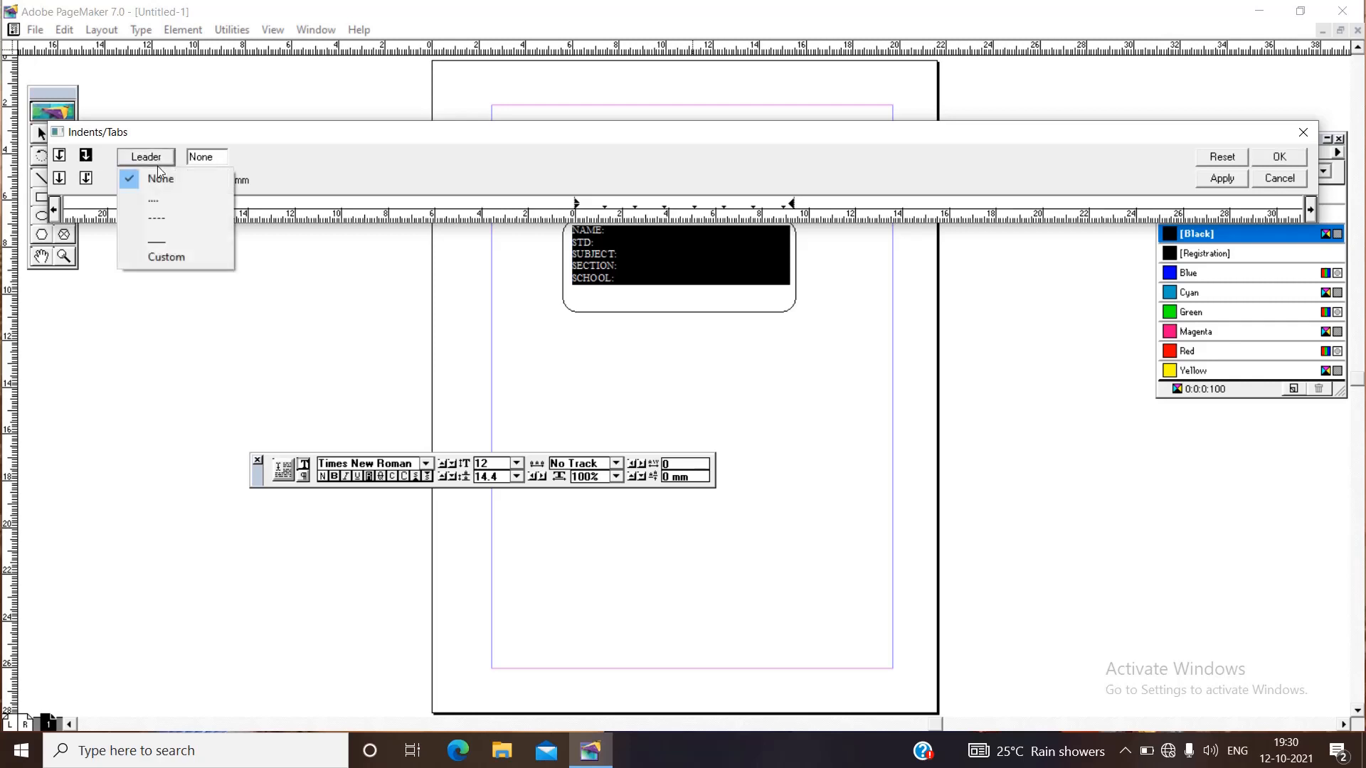
pyautogui.click(154, 204)
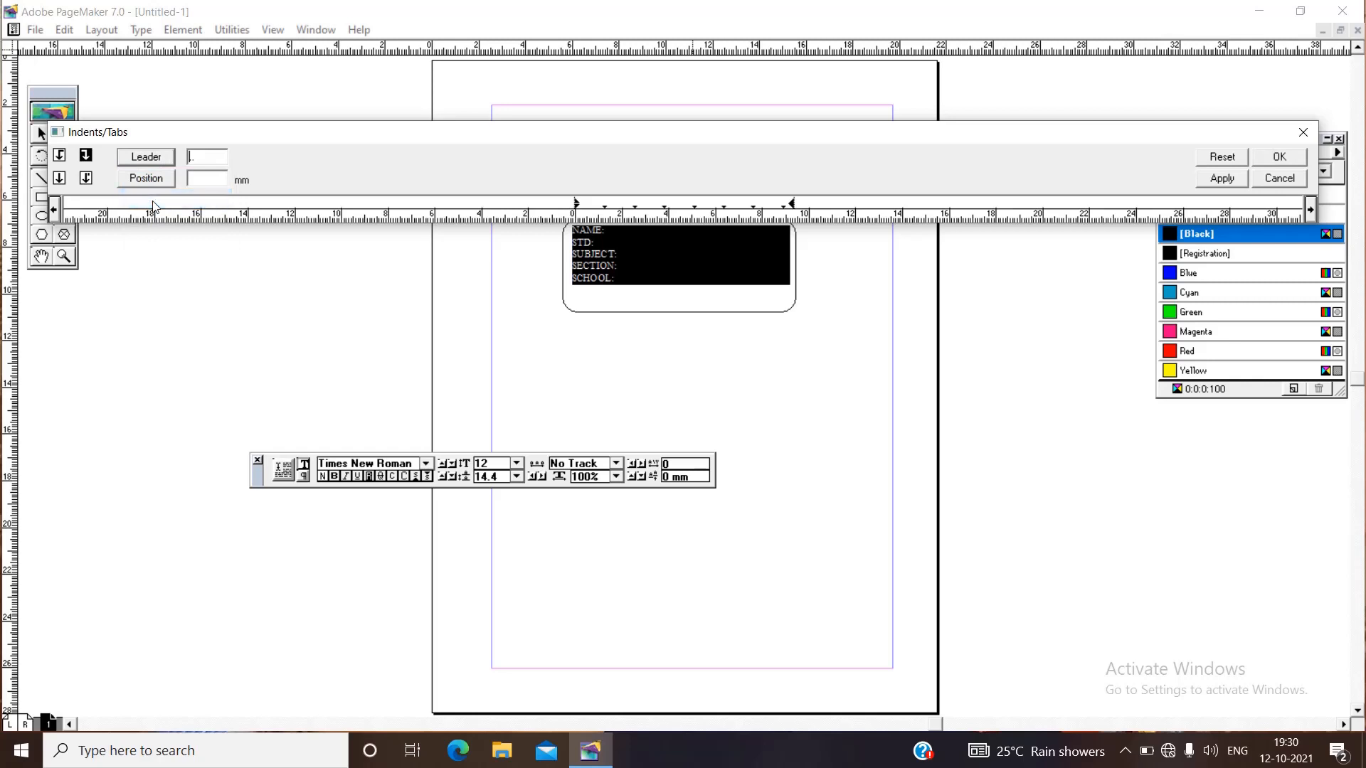
pyautogui.click(202, 180)
pyautogui.write('90')
pyautogui.click(150, 182)
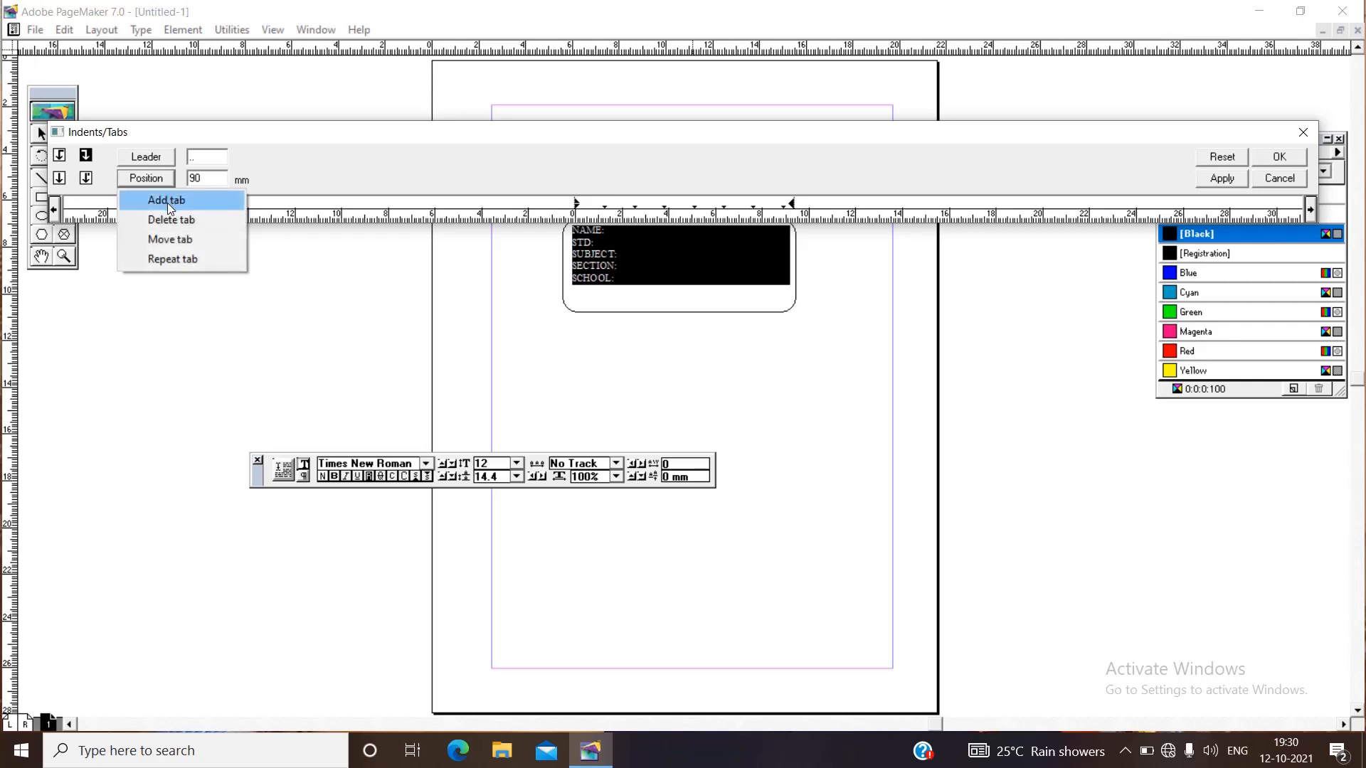
pyautogui.click(169, 205)
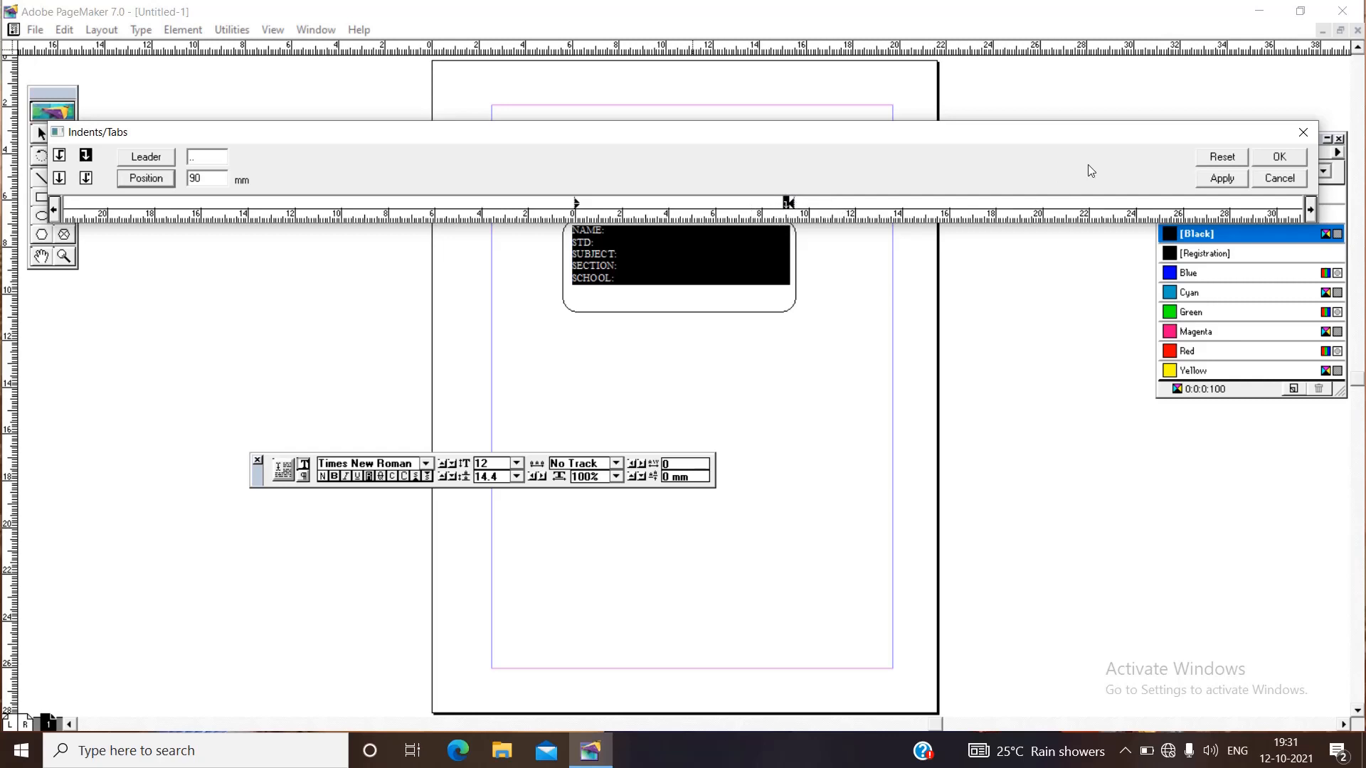
pyautogui.click(1219, 180)
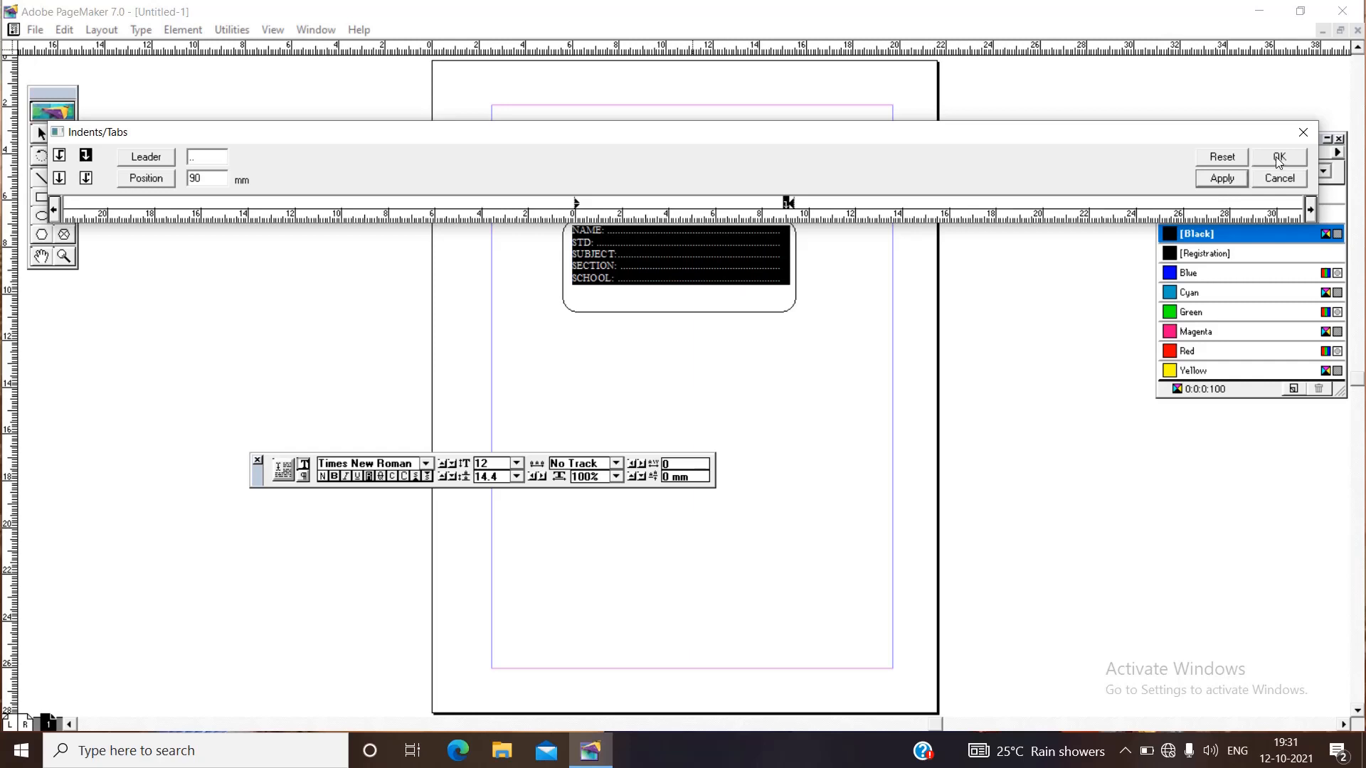
pyautogui.click(1278, 159)
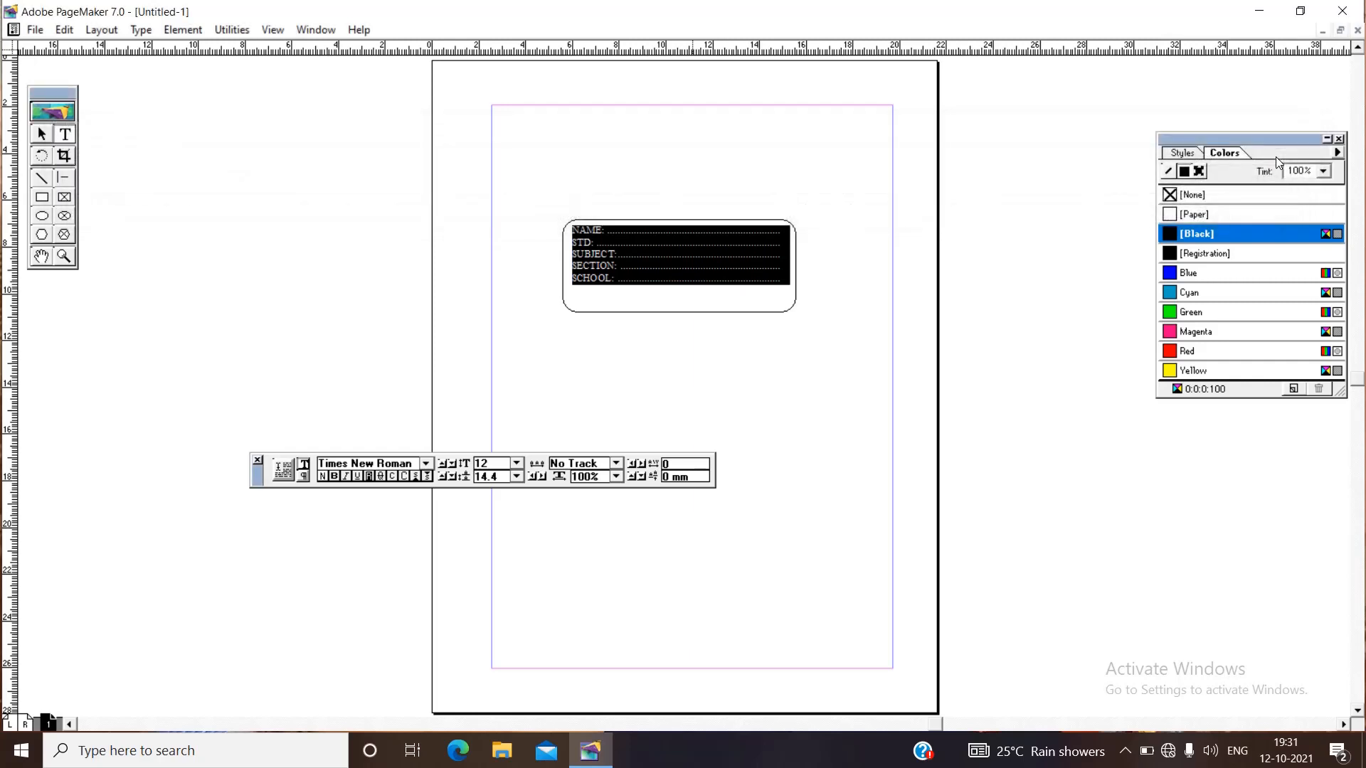
pyautogui.click(715, 286)
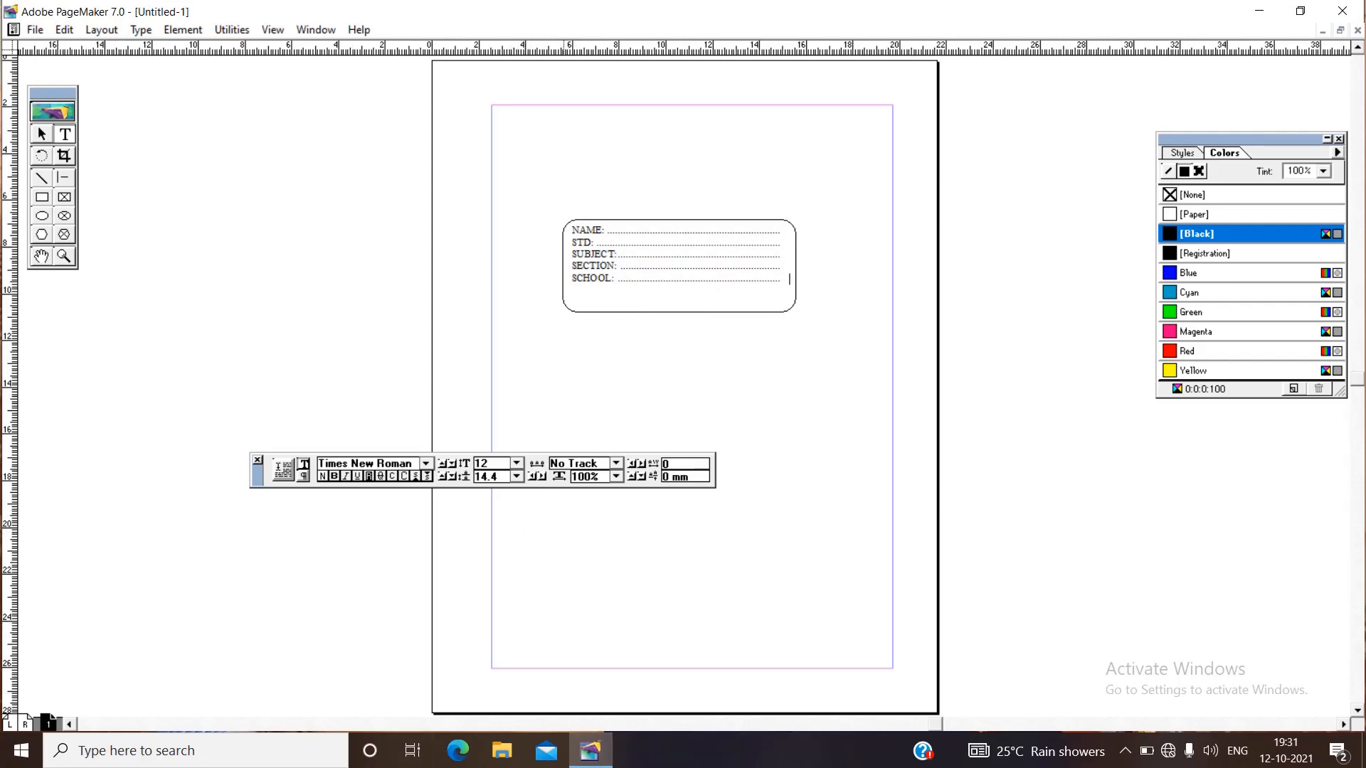
pyautogui.click(1124, 754)
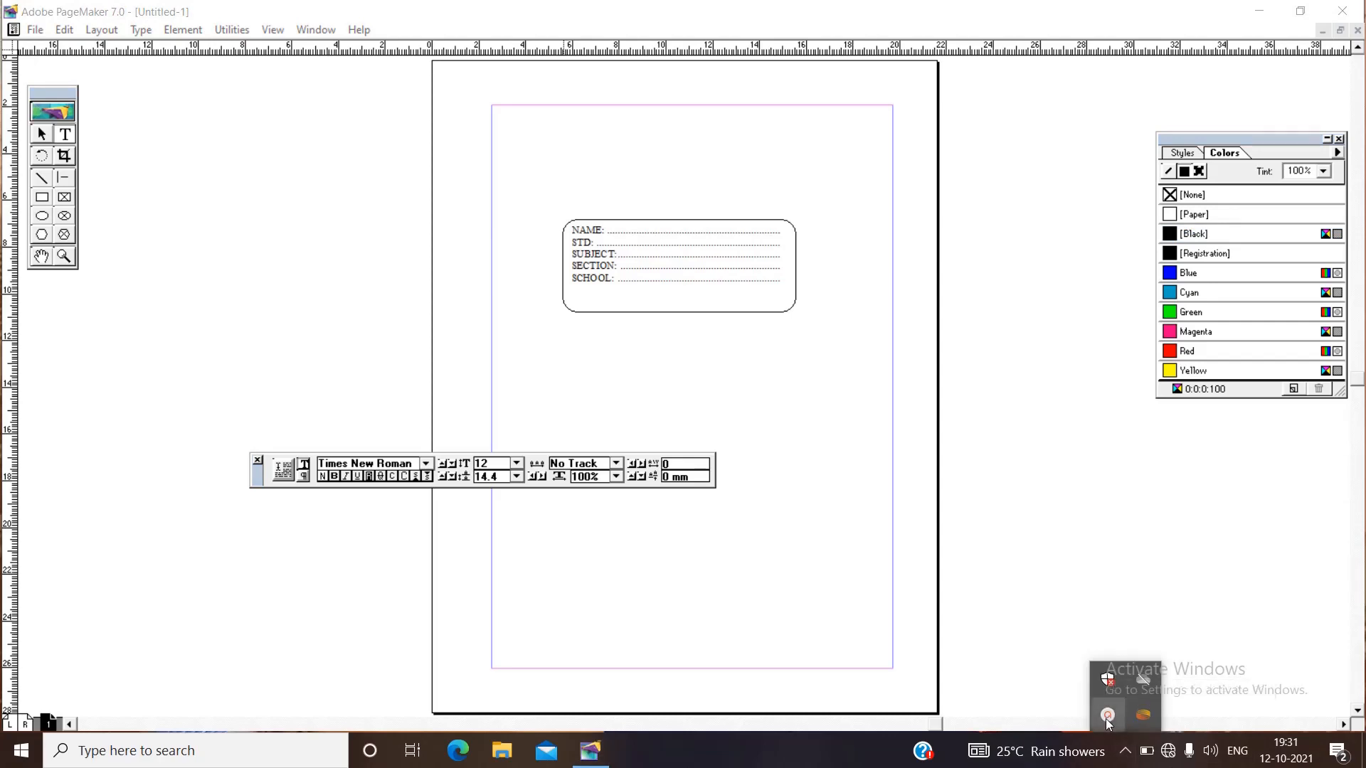
pyautogui.click(1108, 717)
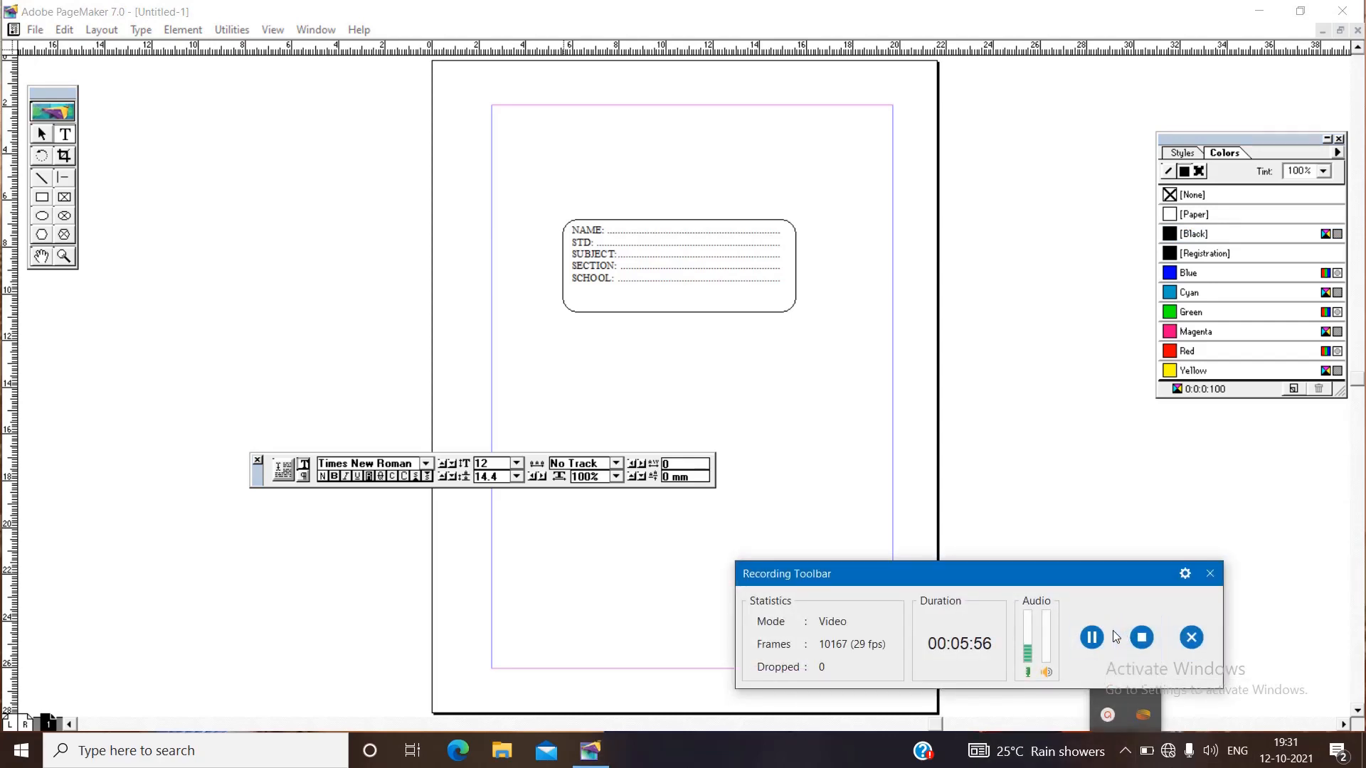